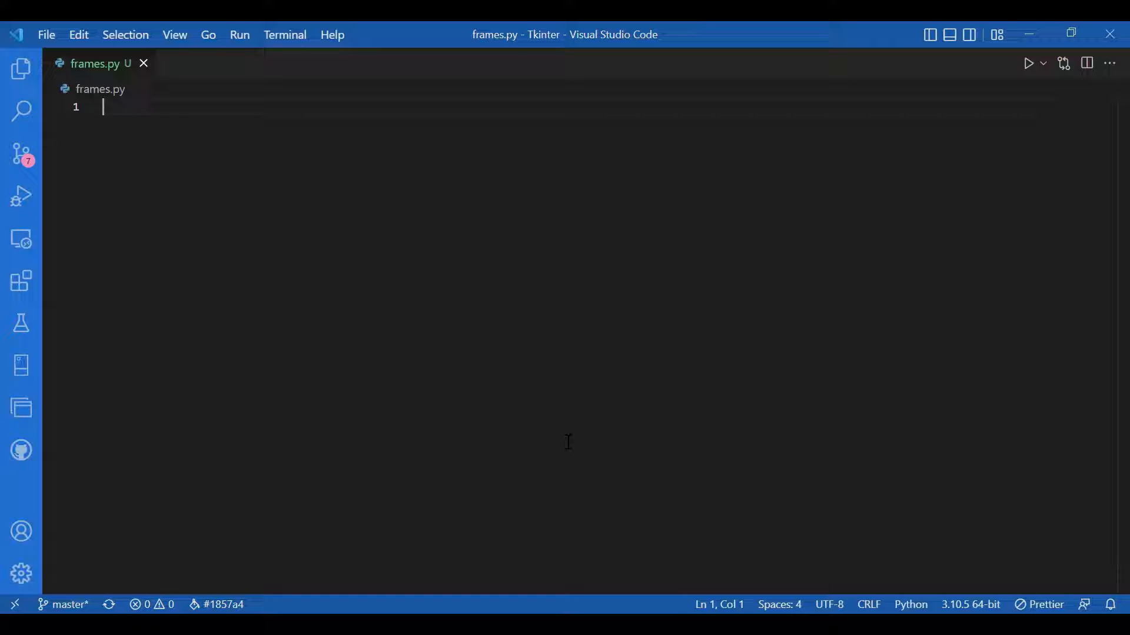
pyautogui.write('impo')
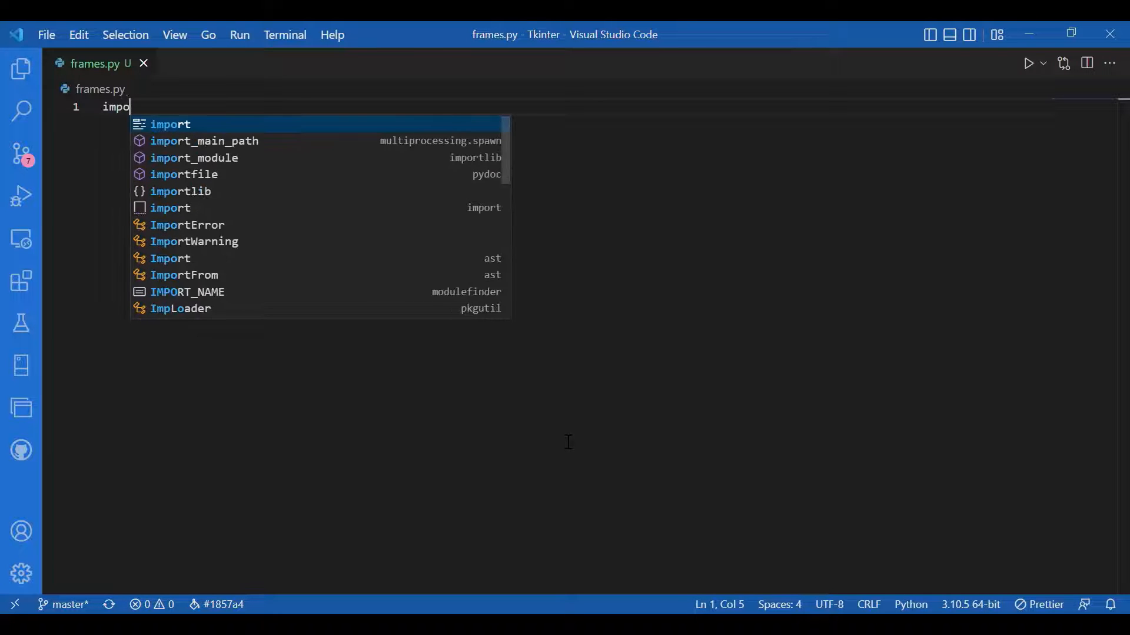
# Write 'from tkinter import *' on line 1 with autocomplete, leaving a blank line after it
pyautogui.press('BackSpace')
pyautogui.press('BackSpace')
pyautogui.press('BackSpace')
pyautogui.press('BackSpace')
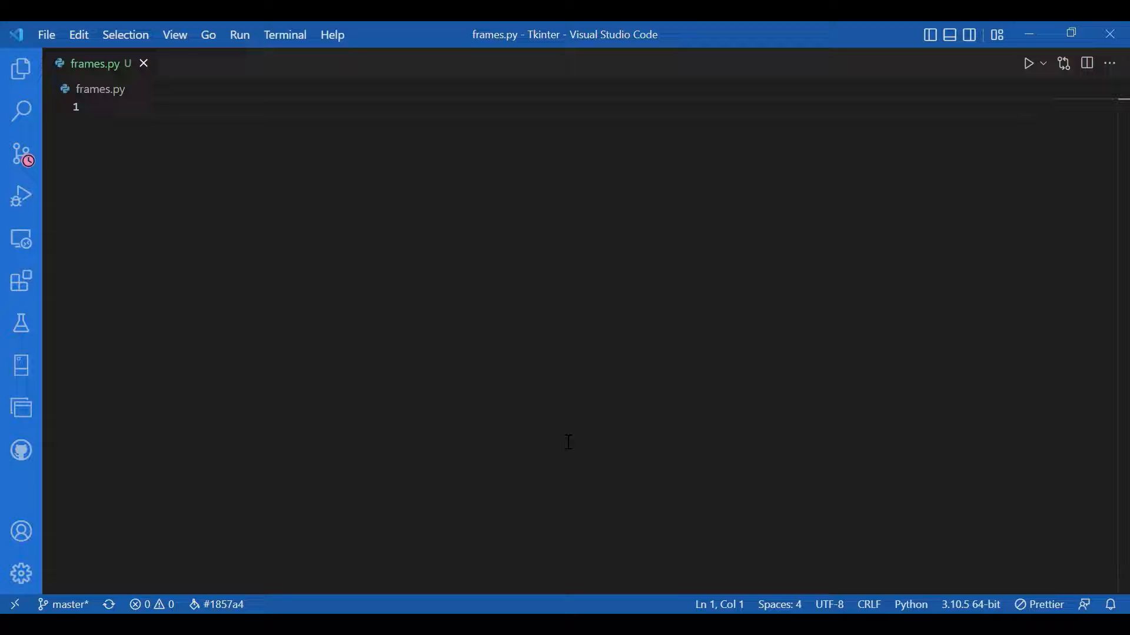
pyautogui.write('from tk')
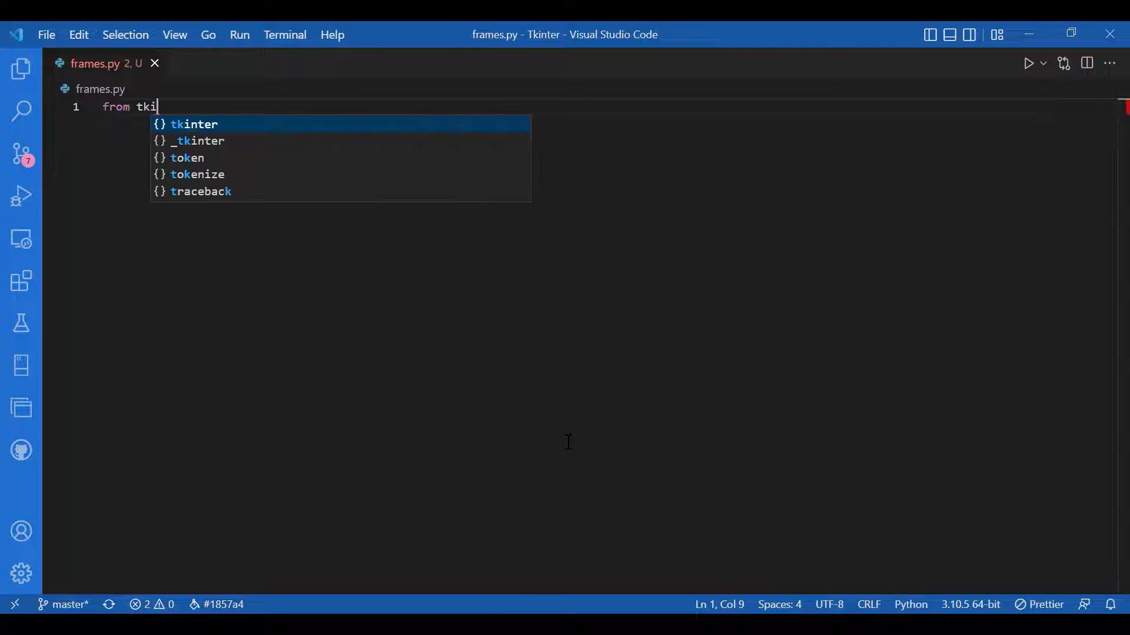
pyautogui.write('i')
pyautogui.press('Tab')
pyautogui.write('imp')
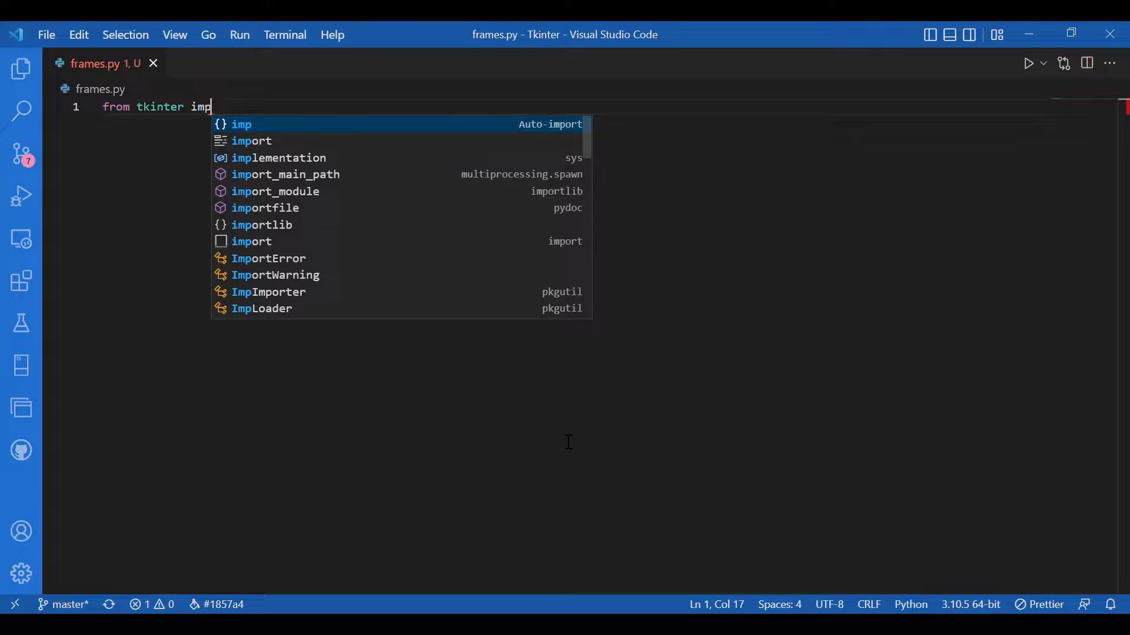
pyautogui.write('r')
pyautogui.press('BackSpace')
pyautogui.write('o')
pyautogui.press('Tab')
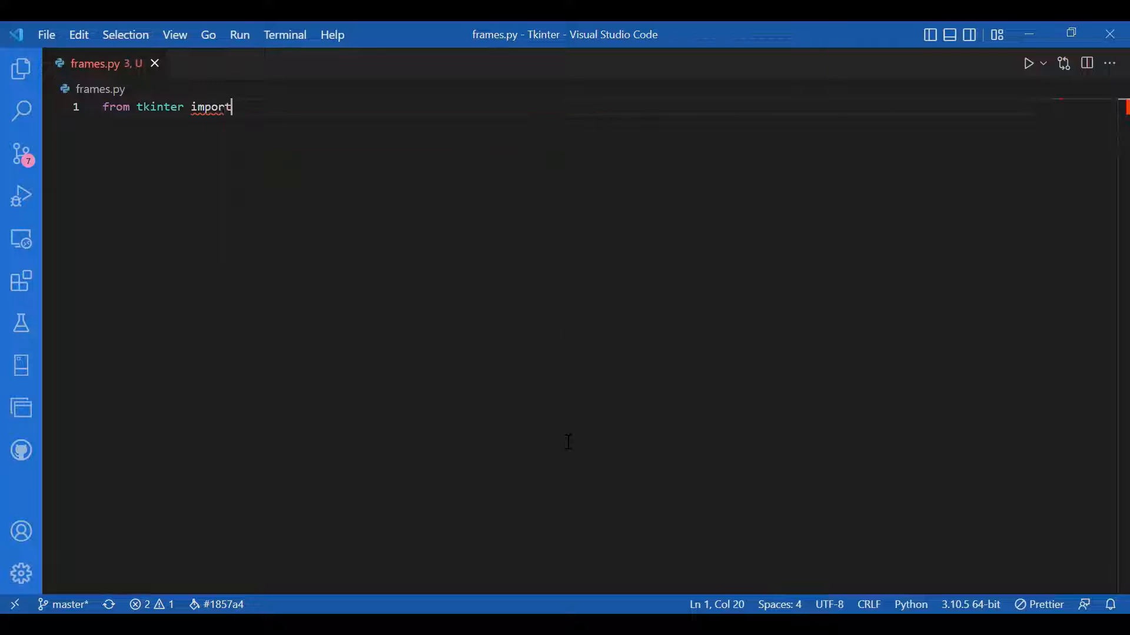
pyautogui.write('*')
pyautogui.press('Return')
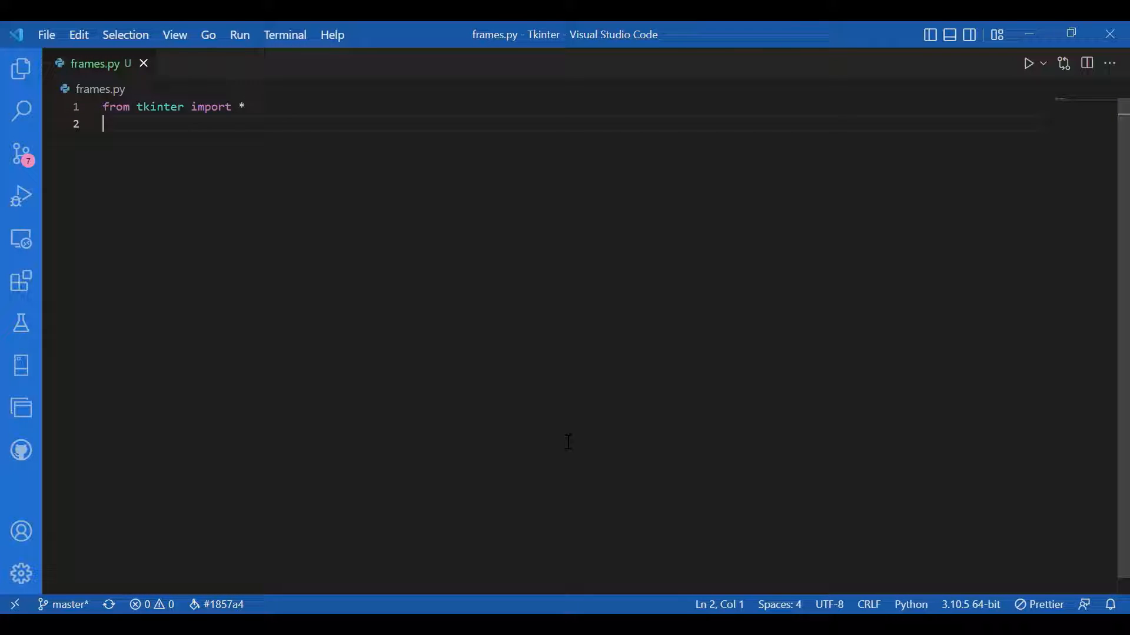
pyautogui.press('Return')
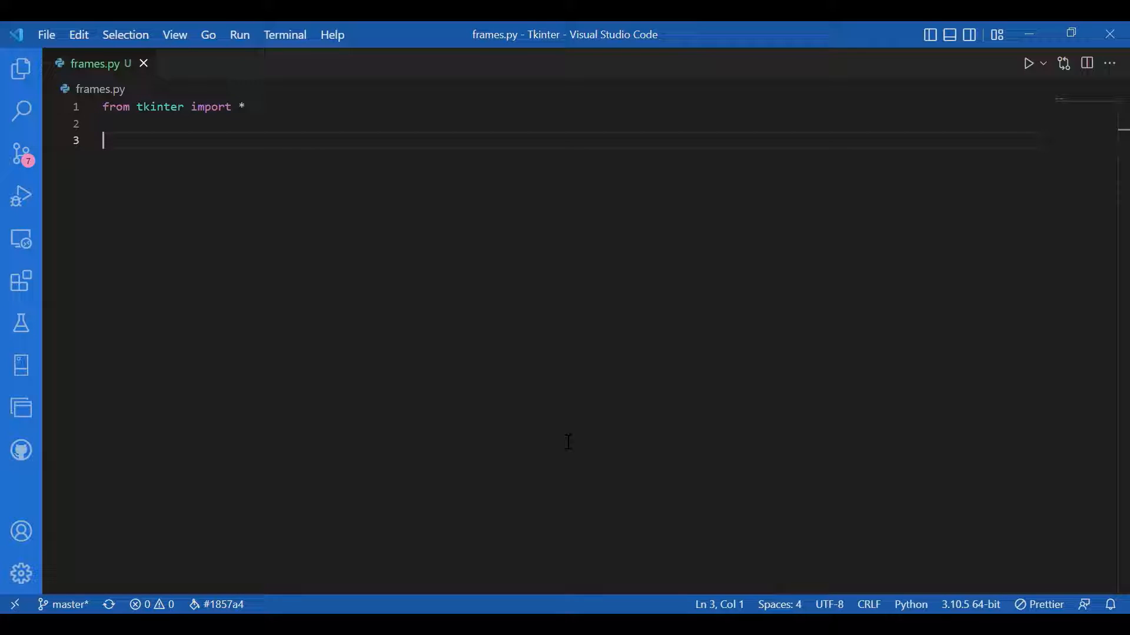
pyautogui.write('win')
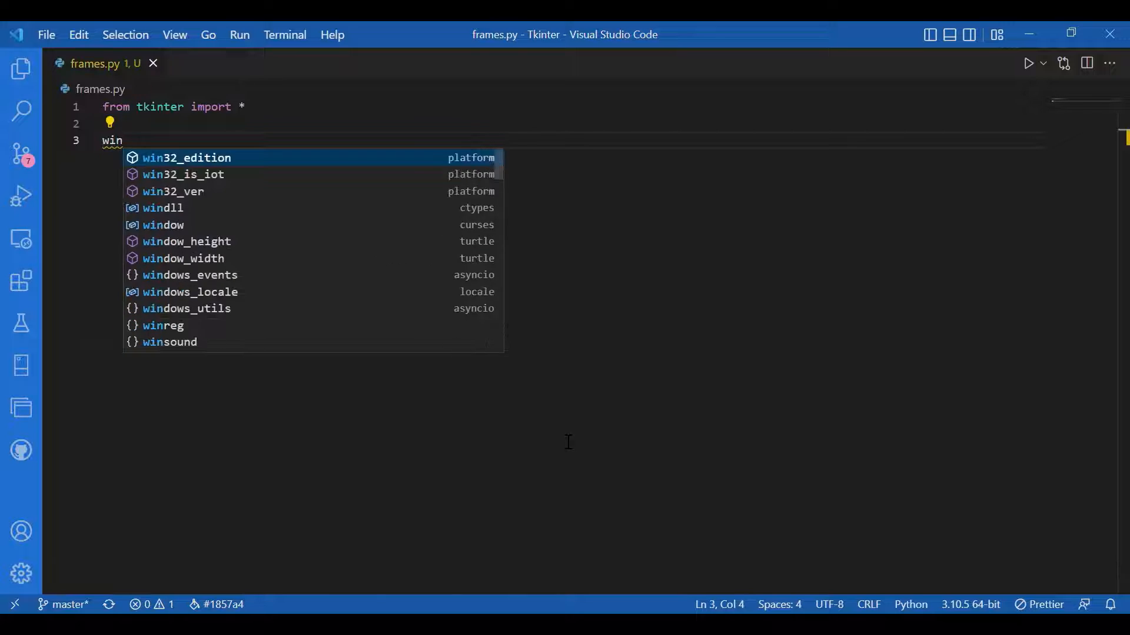
pyautogui.write(' = T')
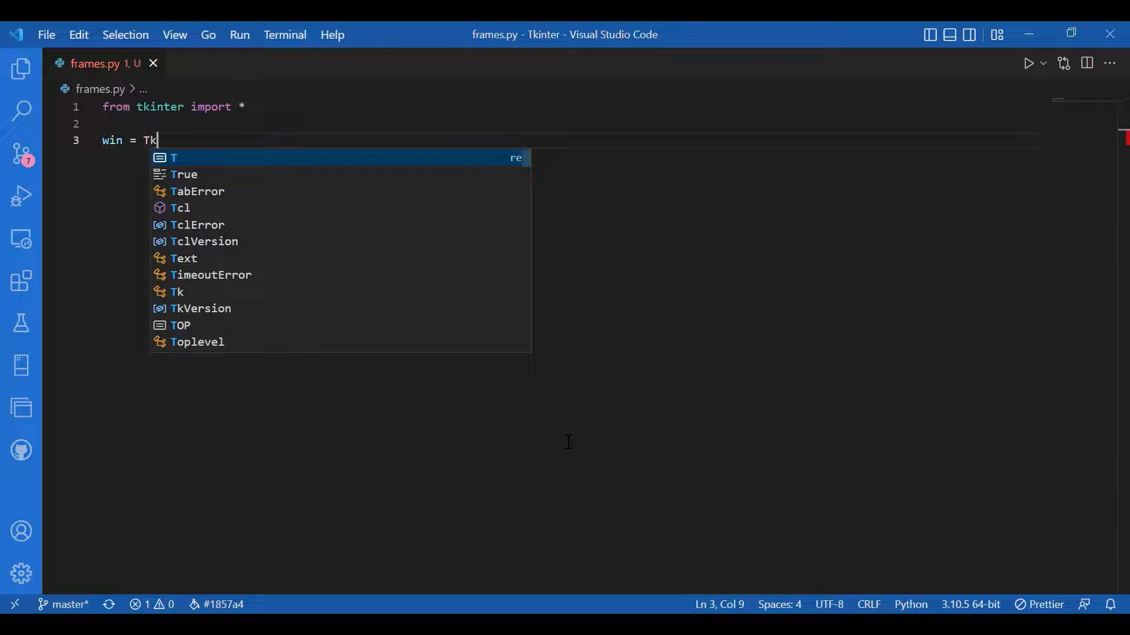
pyautogui.write('k()')
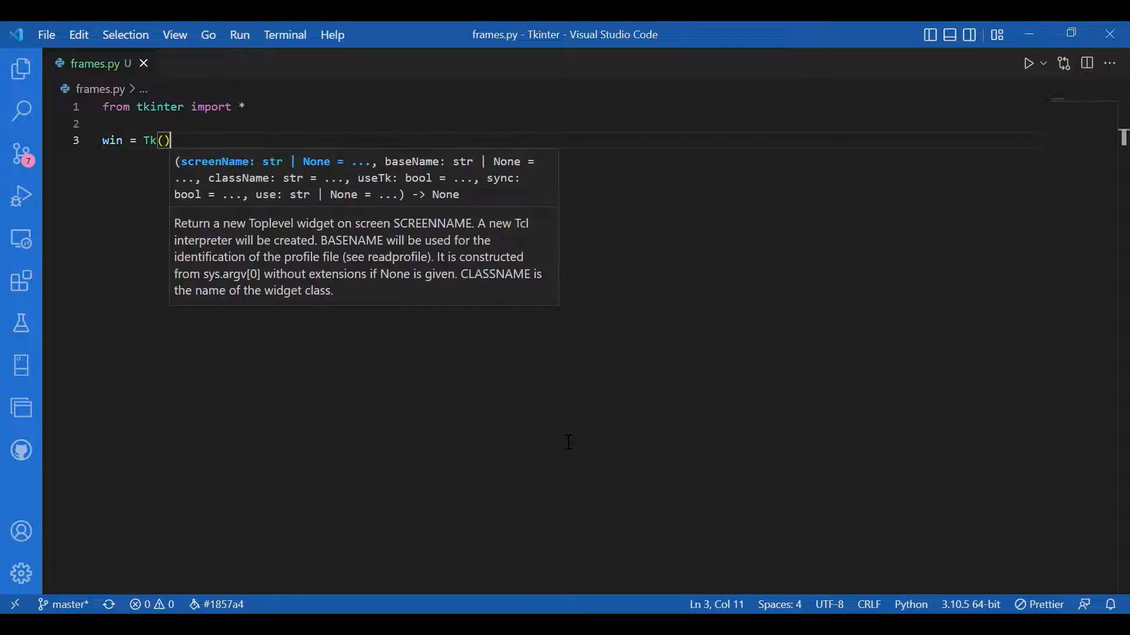
# Add 'win = Tk()' and 'win.title("Frames")' on lines 3 and 4
pyautogui.press('Return')
pyautogui.write('w')
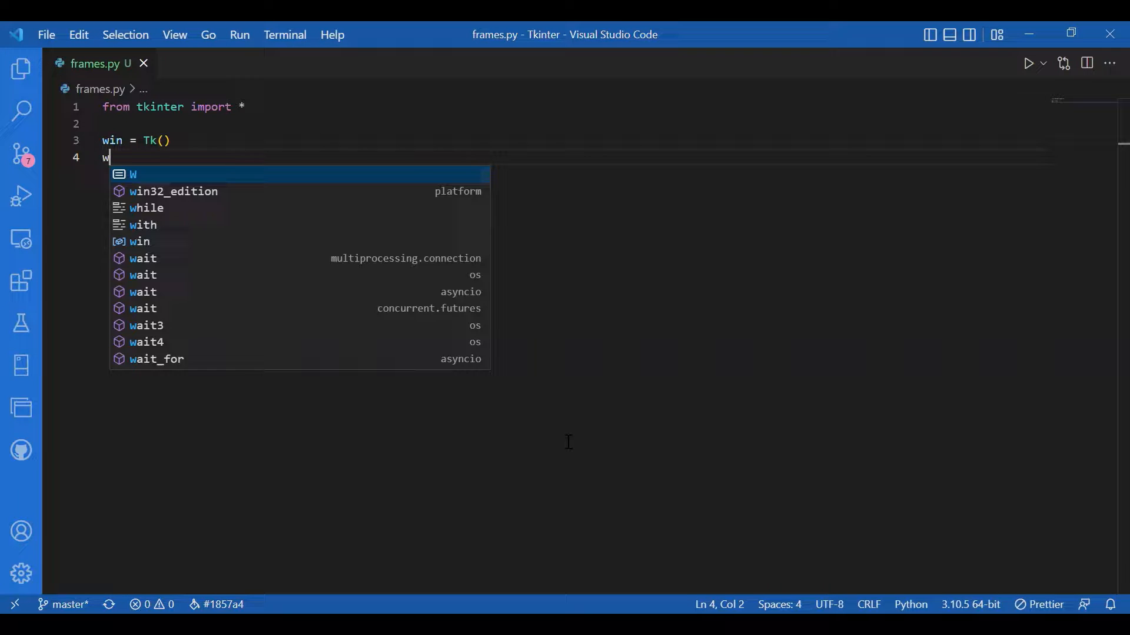
pyautogui.write('in.ti')
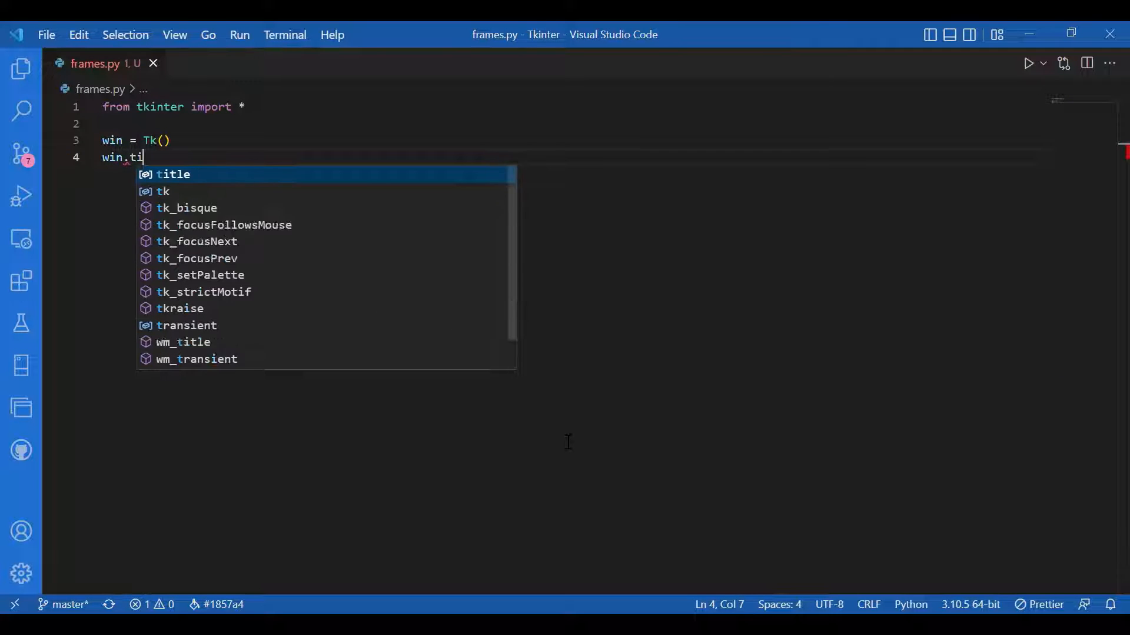
pyautogui.press('Return')
pyautogui.write('(')
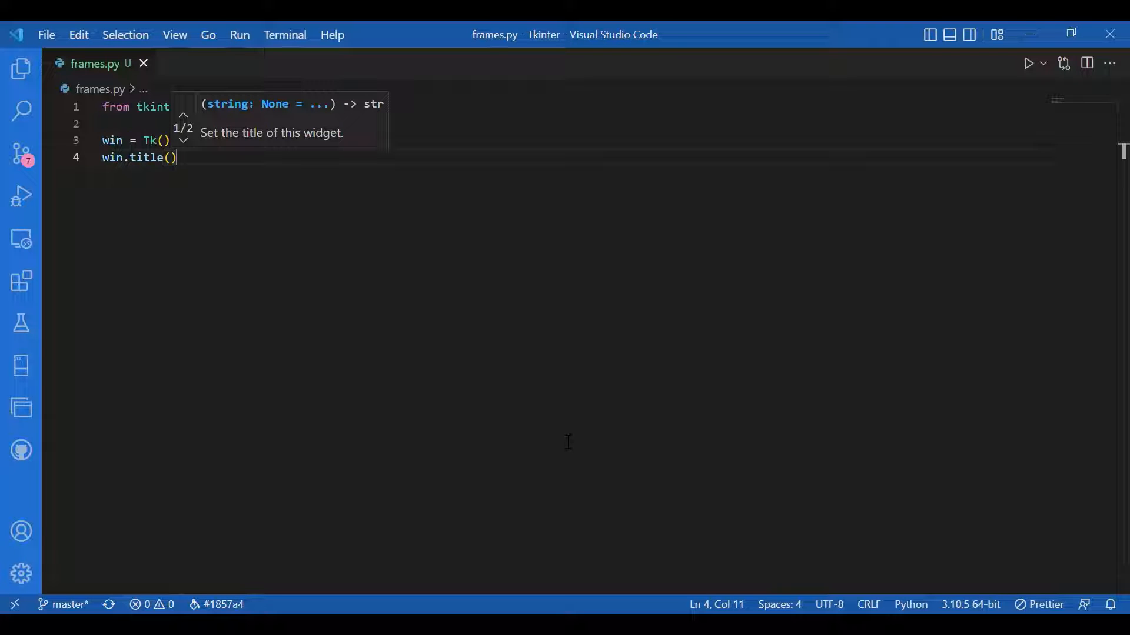
pyautogui.write('"Frames')
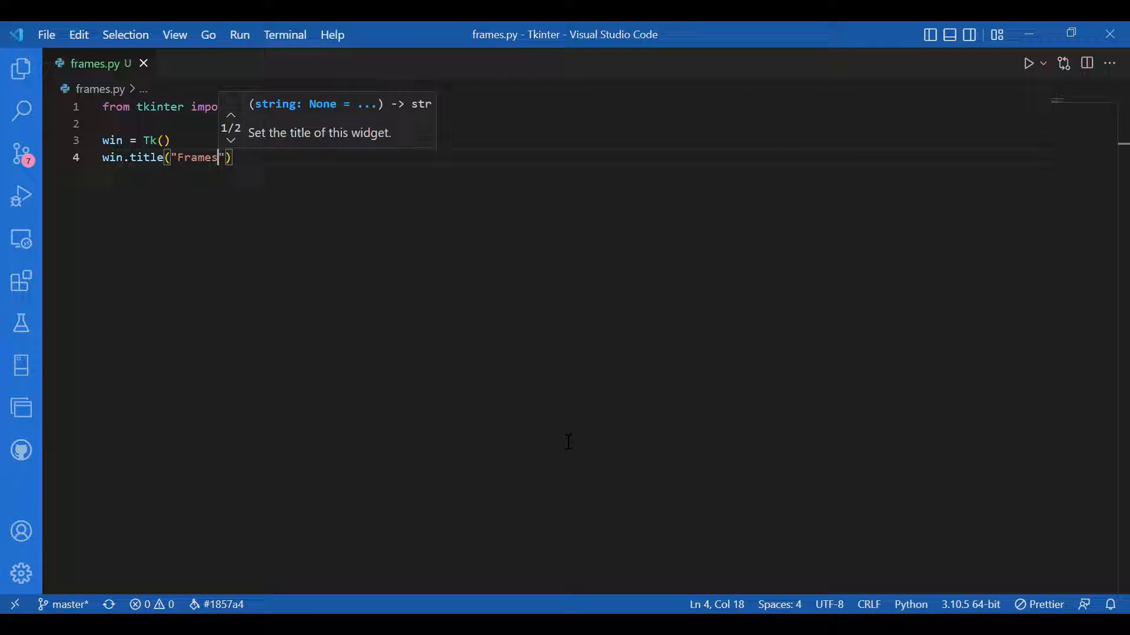
pyautogui.press('End')
pyautogui.press('Return')
pyautogui.press('Return')
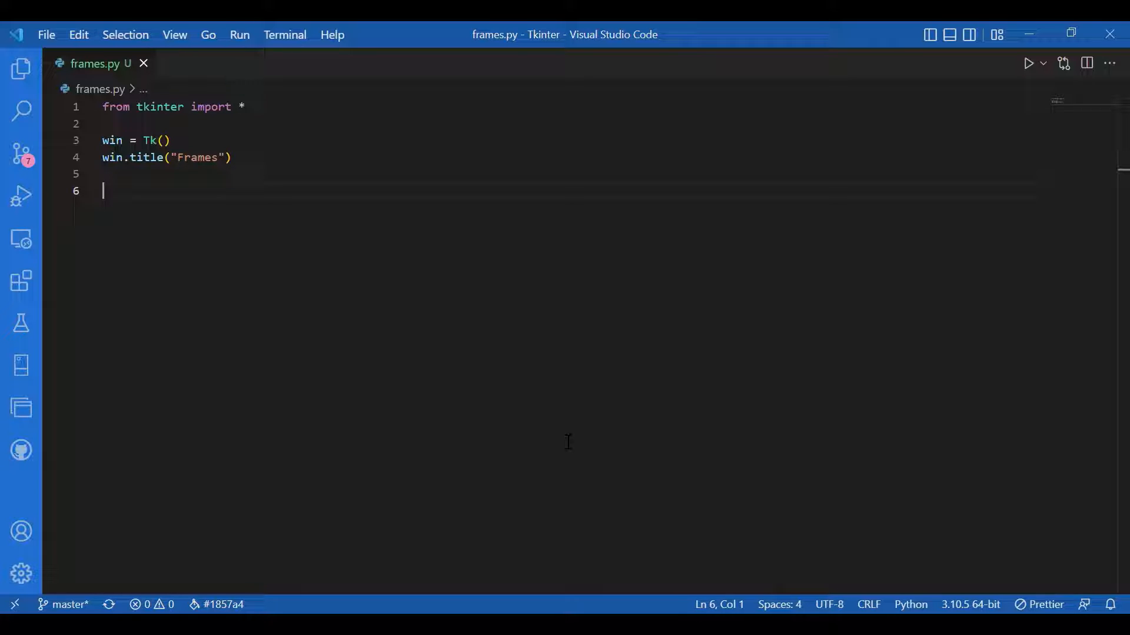
pyautogui.write('fr')
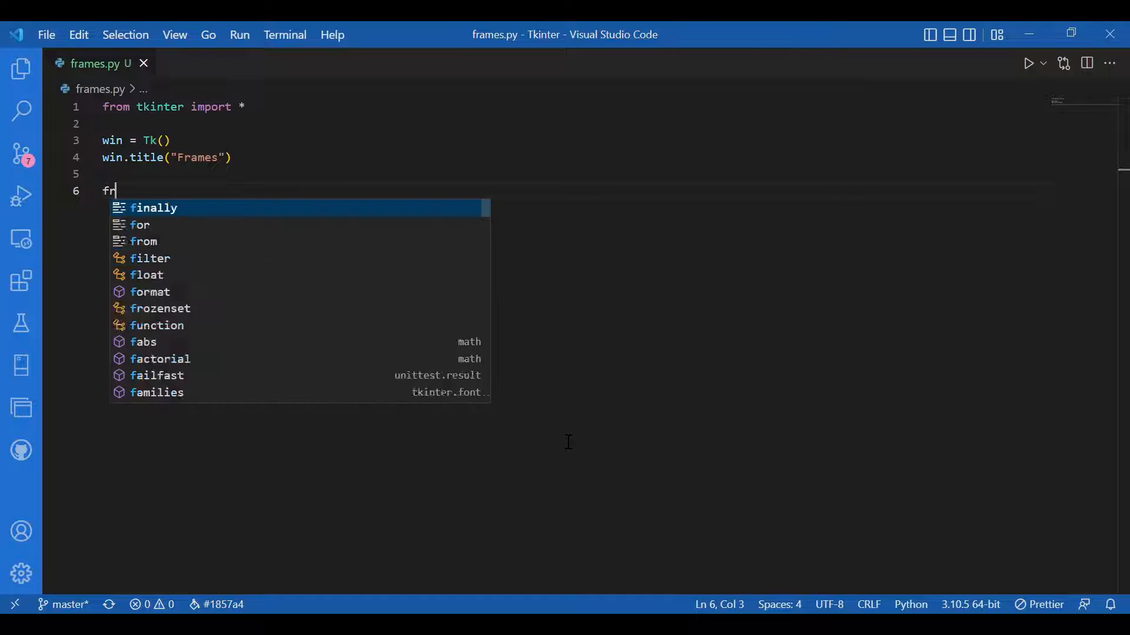
pyautogui.write('ame = Fr')
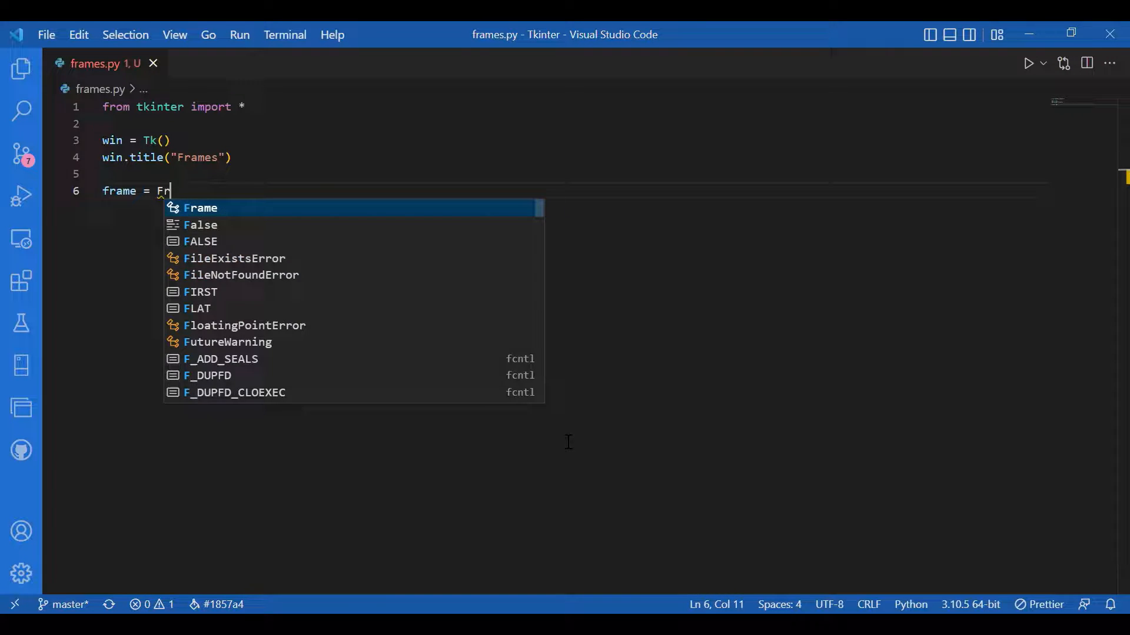
pyautogui.write('ame(win')
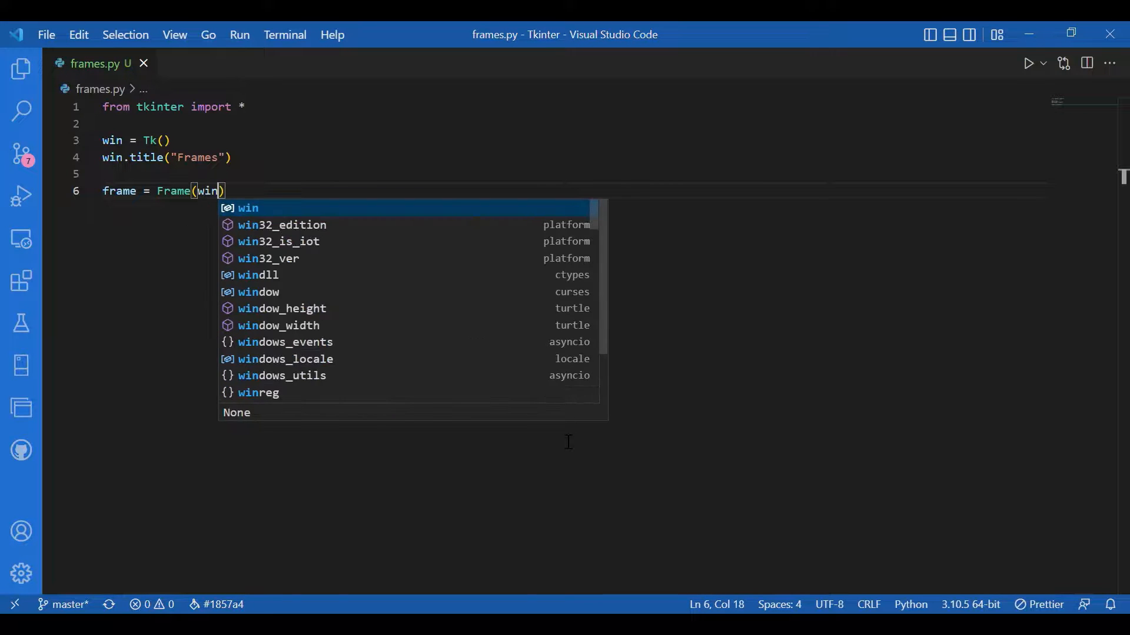
pyautogui.write(')')
# Add 'frame = Frame(win)' on line 6 and 'frame.pack()' on line 7
pyautogui.press('Return')
pyautogui.press('Return')
pyautogui.press('BackSpace')
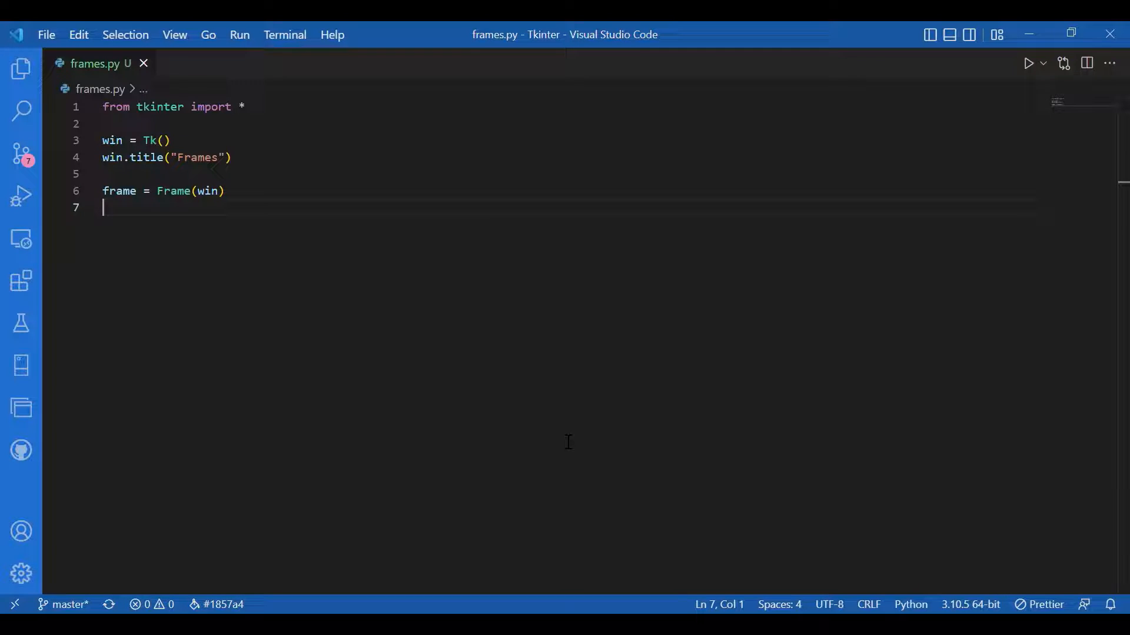
pyautogui.write('frame.')
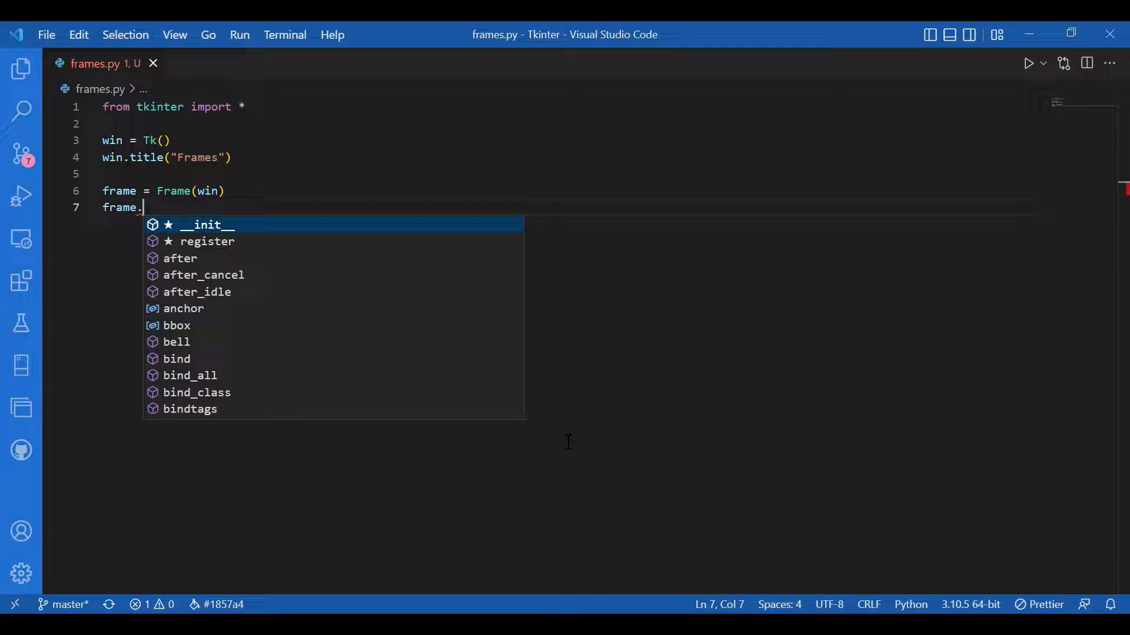
pyautogui.write('pack(')
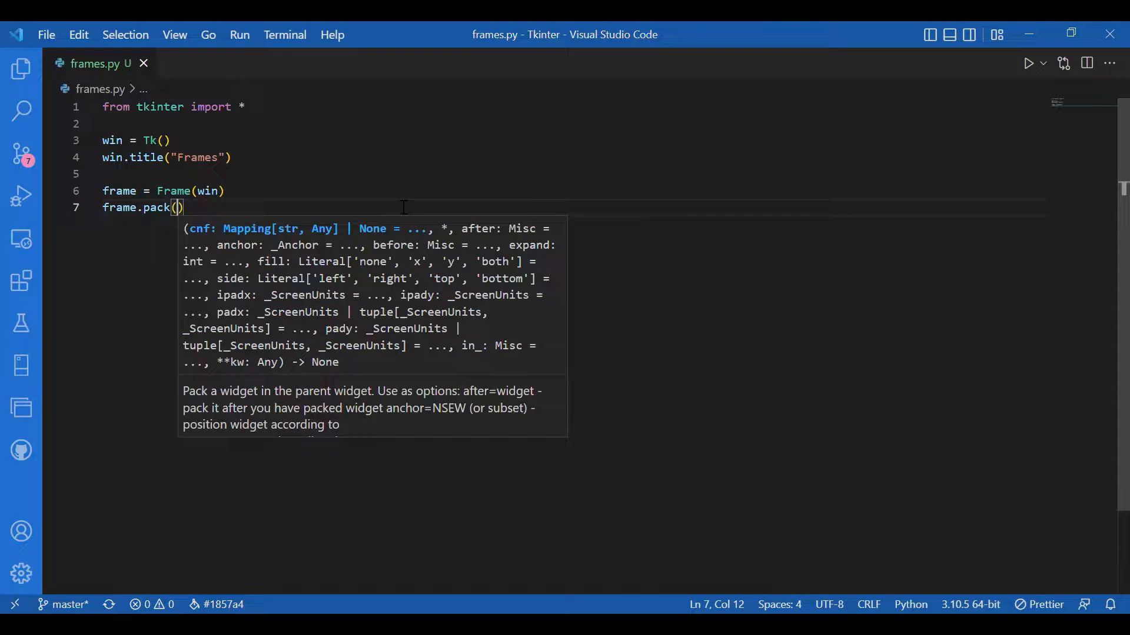
pyautogui.press('Up')
pyautogui.press('End')
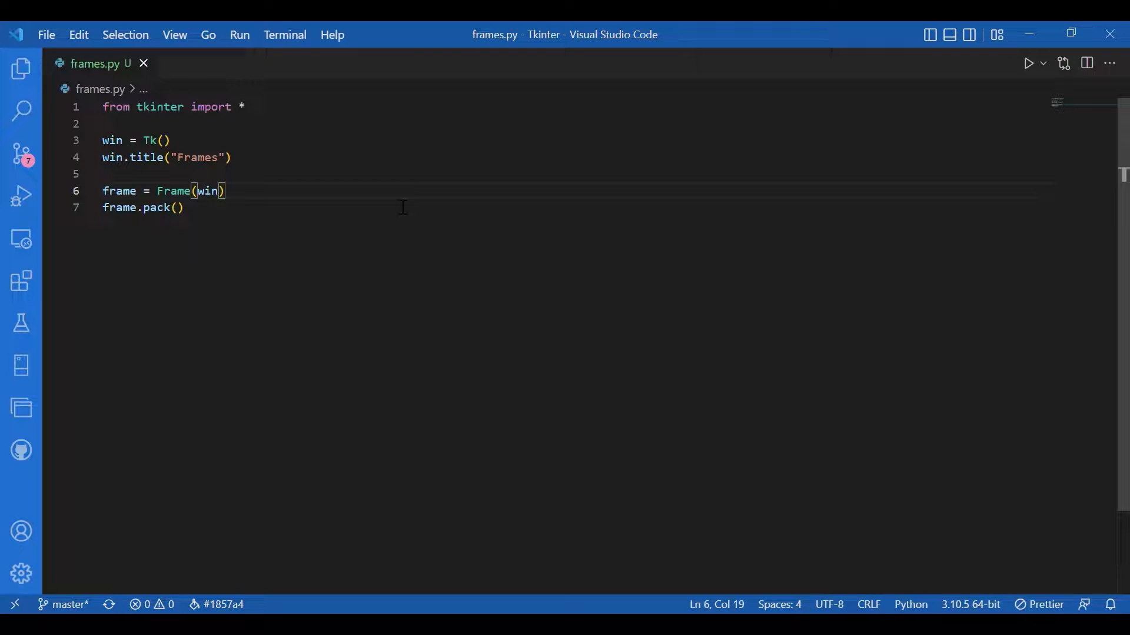
# Give frame.pack() the argument side=LEFT and add blank lines beneath it
pyautogui.click(175, 209)
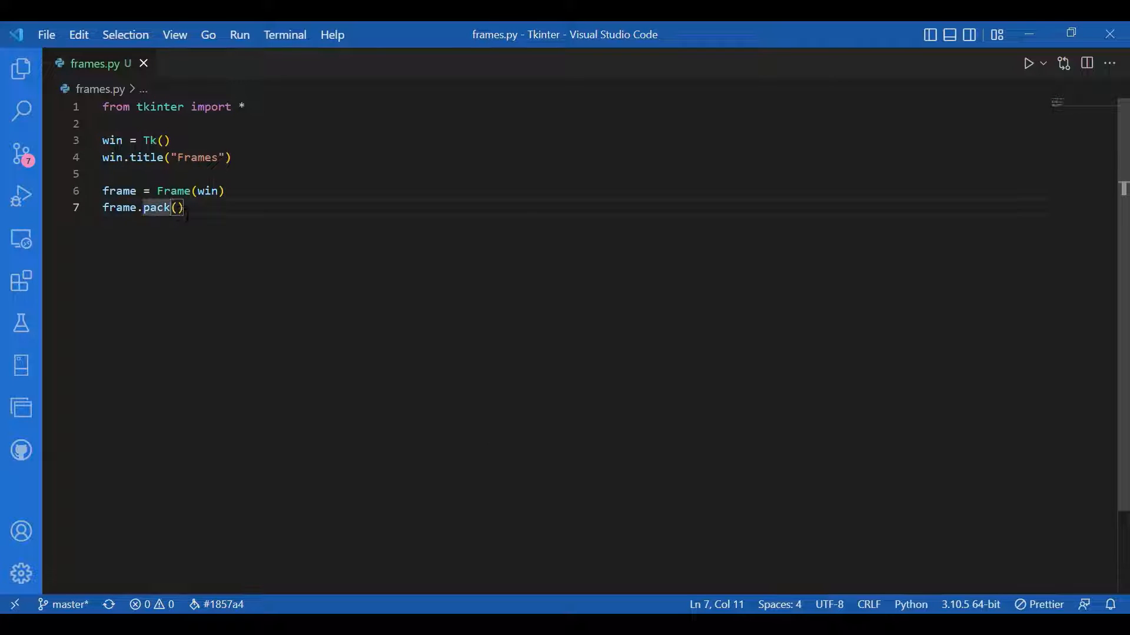
pyautogui.press('Right')
pyautogui.write('sid')
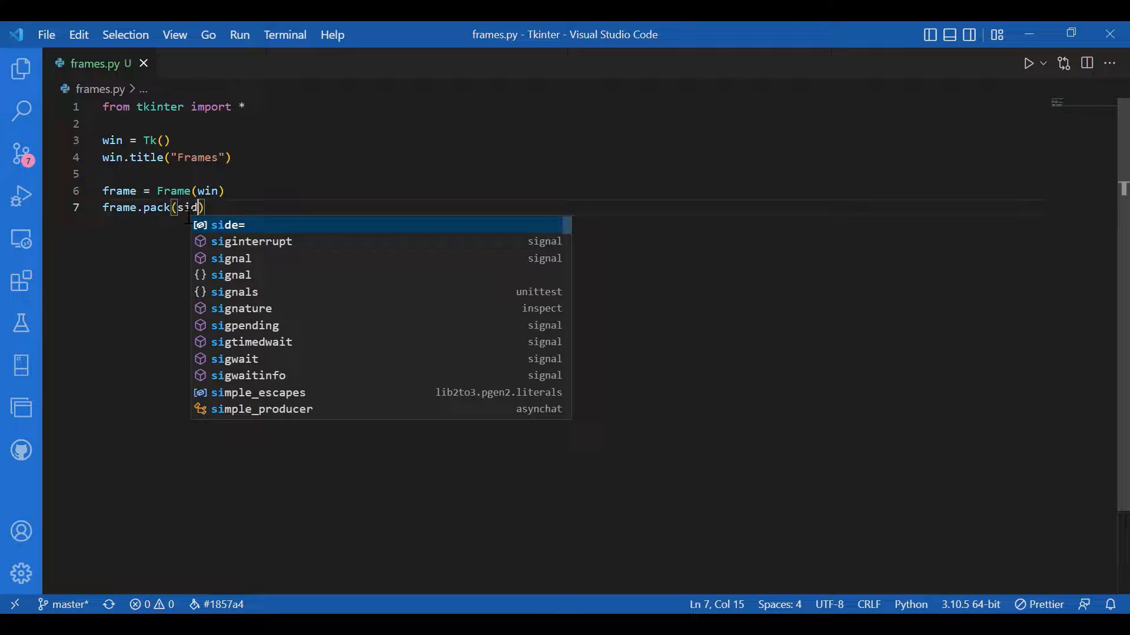
pyautogui.write('e=LEFT')
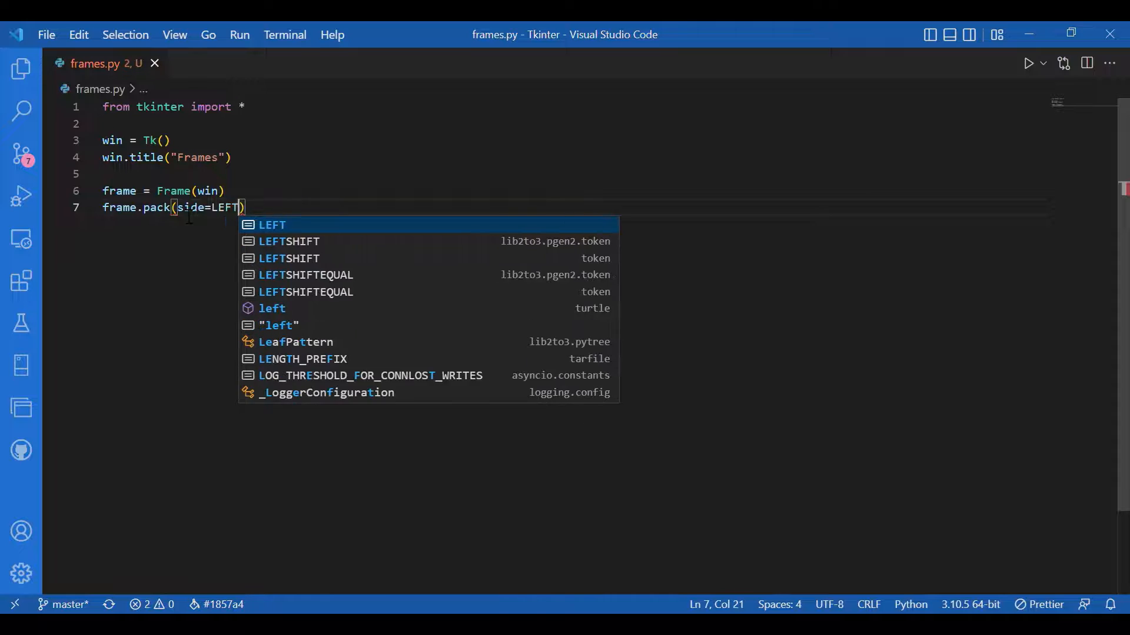
pyautogui.write(')')
pyautogui.press('Return')
pyautogui.press('Return')
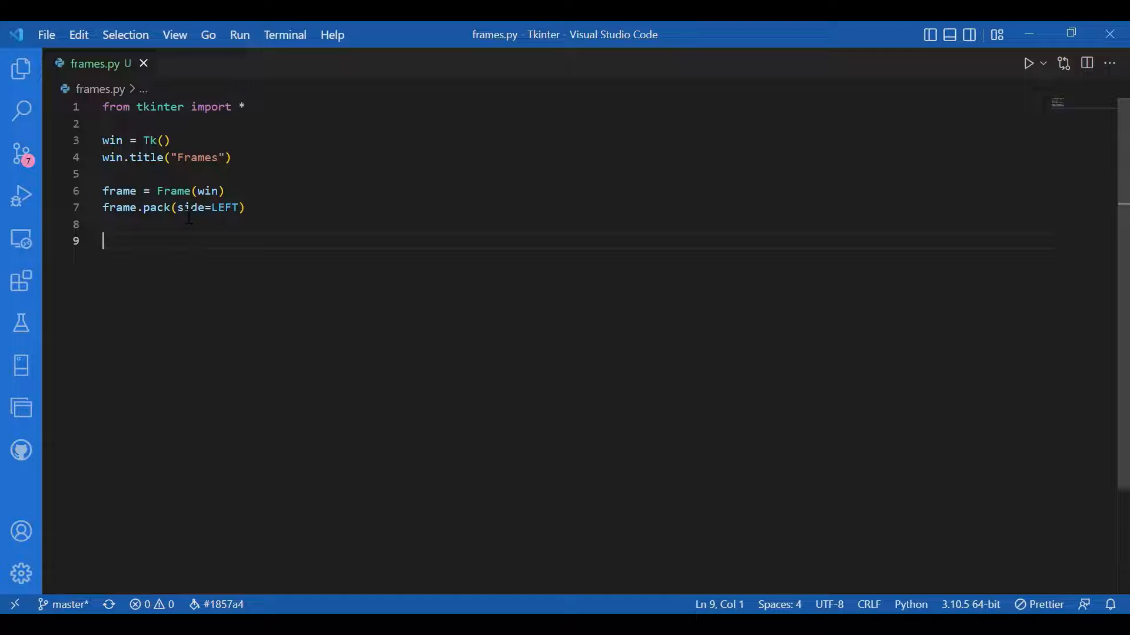
pyautogui.moveTo(177, 211); pyautogui.dragTo(232, 210)
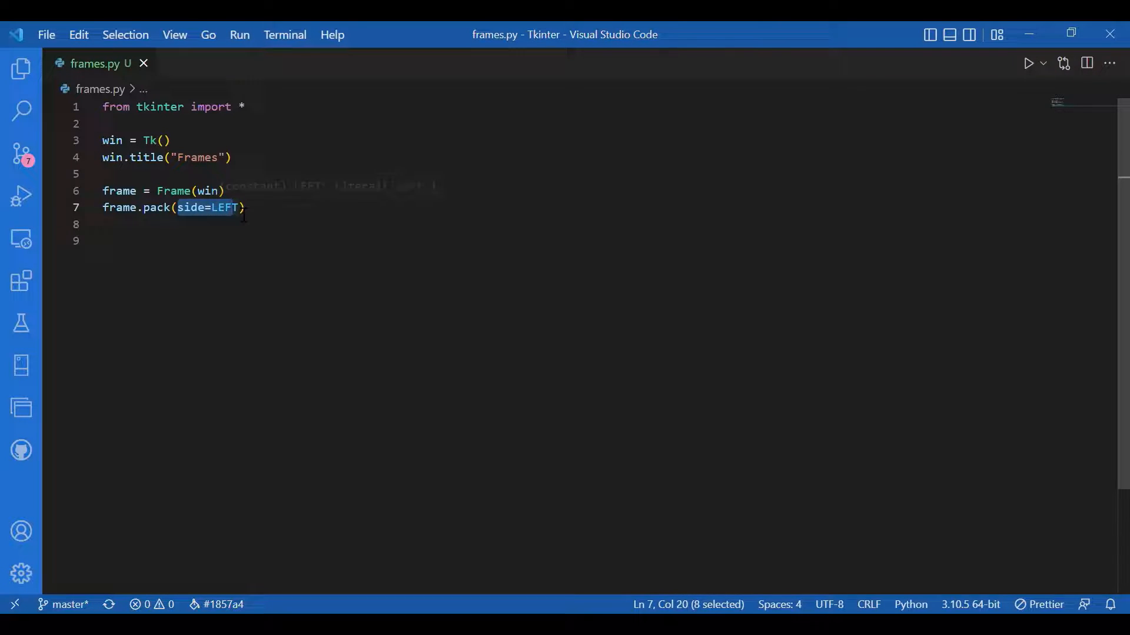
pyautogui.click(269, 215)
pyautogui.press('Return')
pyautogui.press('Return')
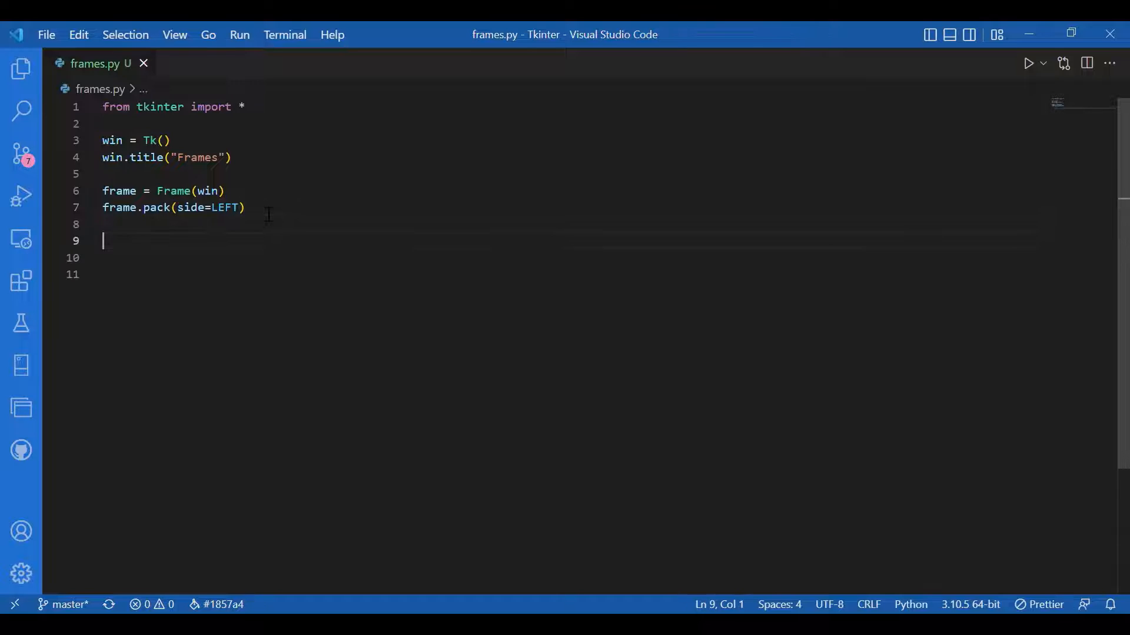
pyautogui.write('frame')
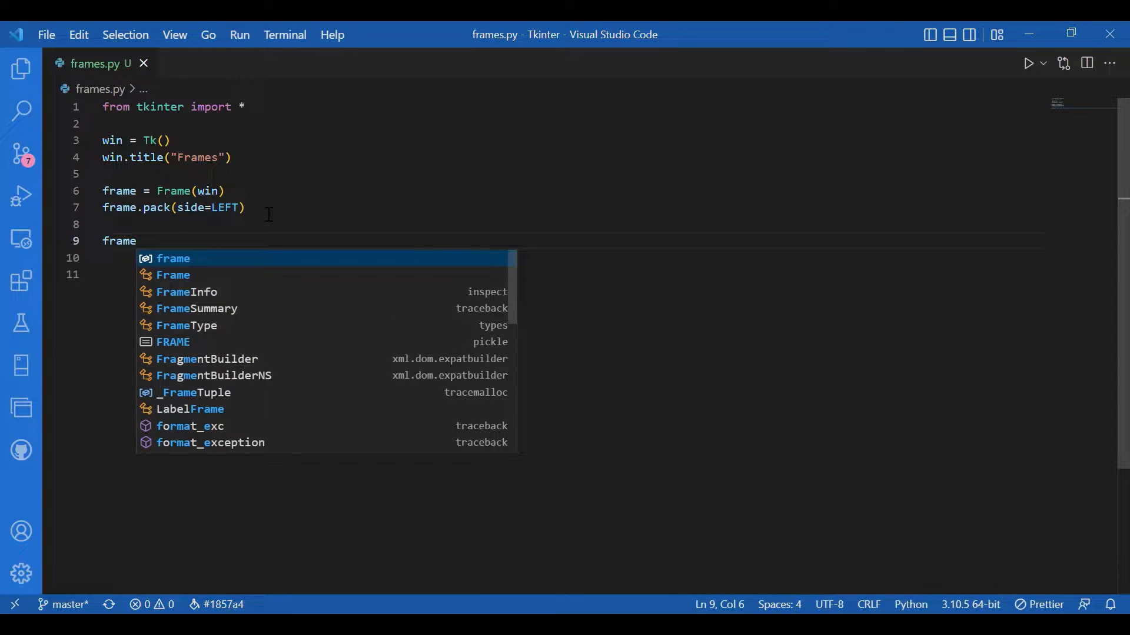
pyautogui.write('2')
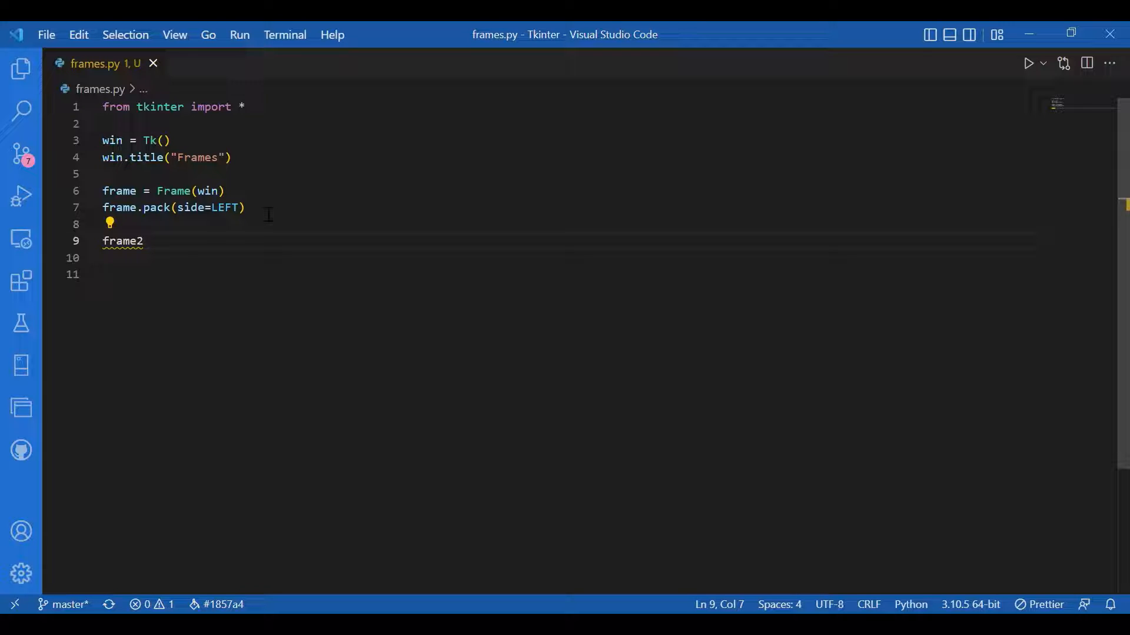
pyautogui.write(' = ')
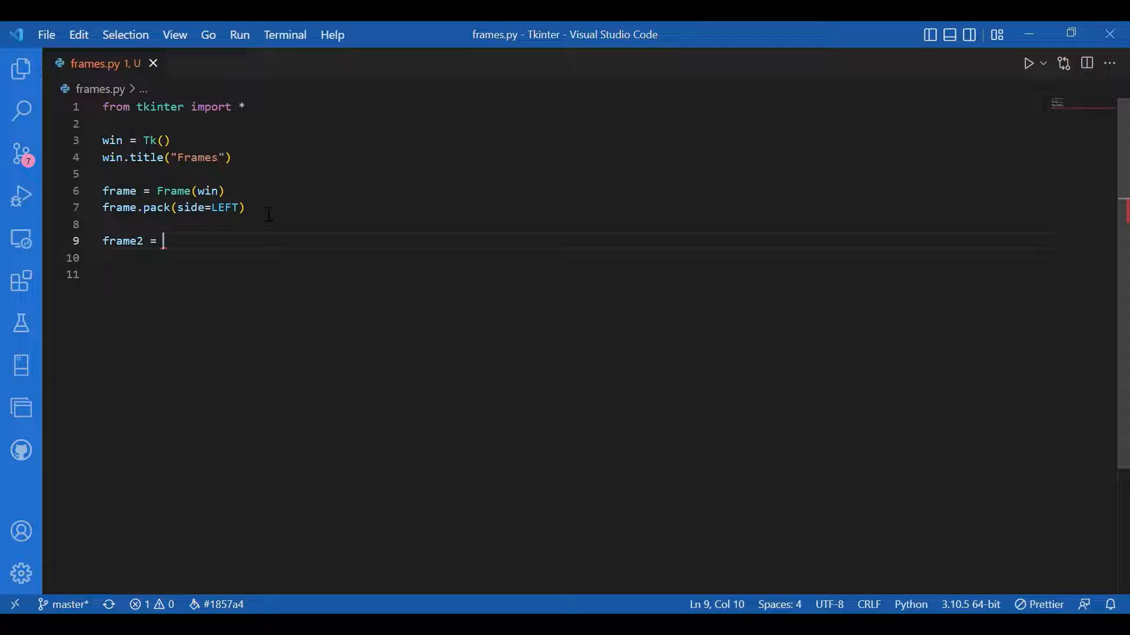
pyautogui.write('Frame')
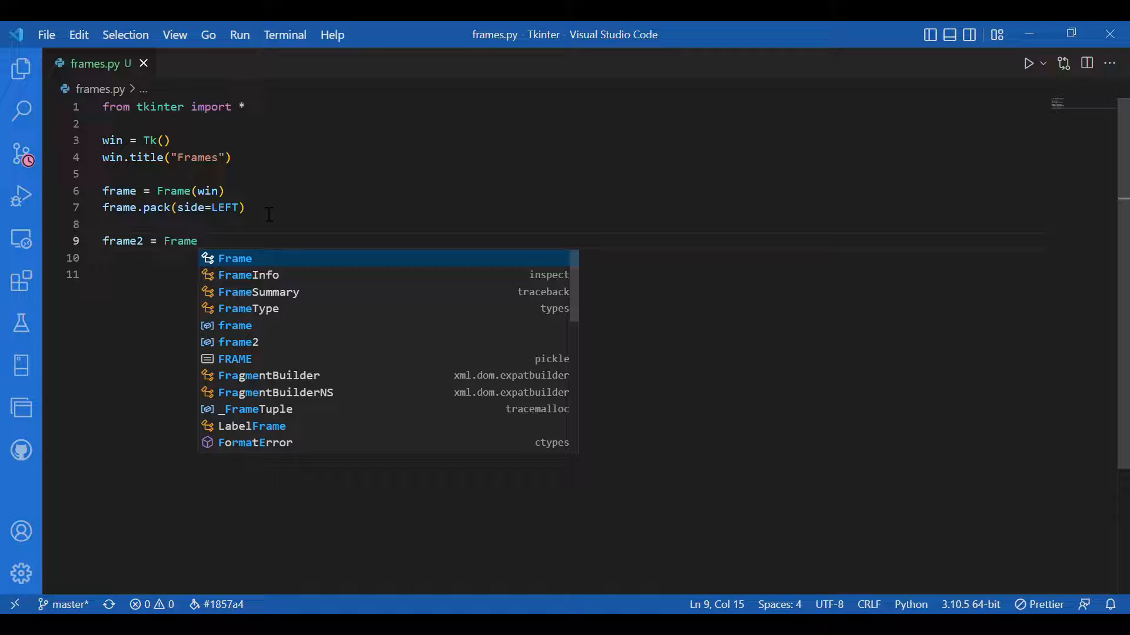
pyautogui.write('(win)')
# Add 'frame2 = Frame(win)' and 'frame2.pack(side=RIGHT)' on lines 9 and 10
pyautogui.press('Return')
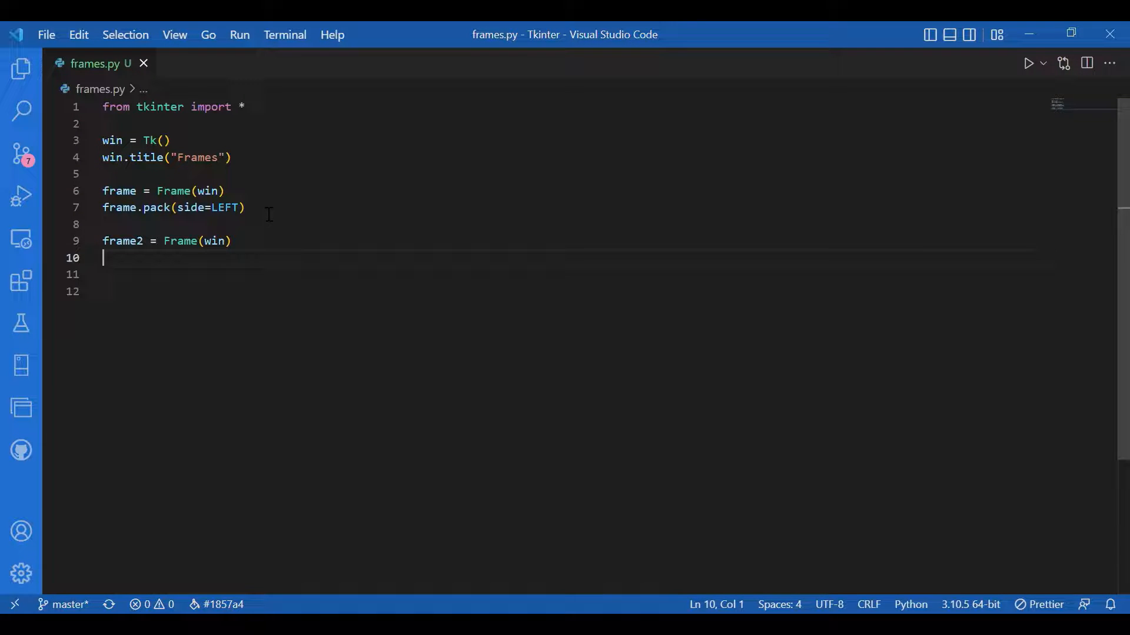
pyautogui.write('frame2')
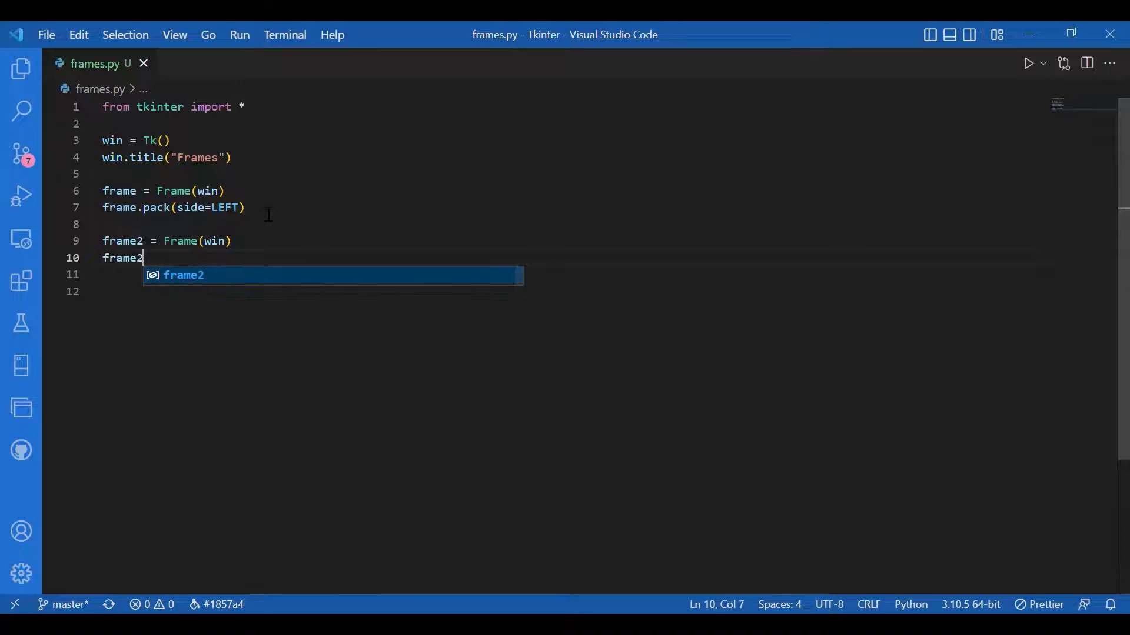
pyautogui.write('.pack')
pyautogui.press('Escape')
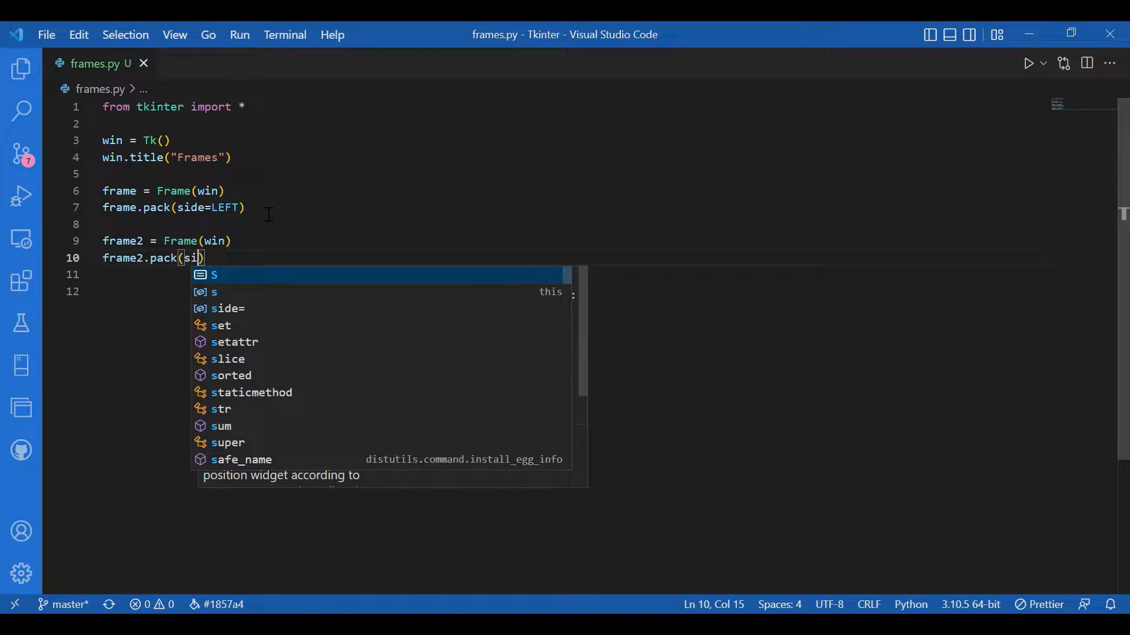
pyautogui.write('de=')
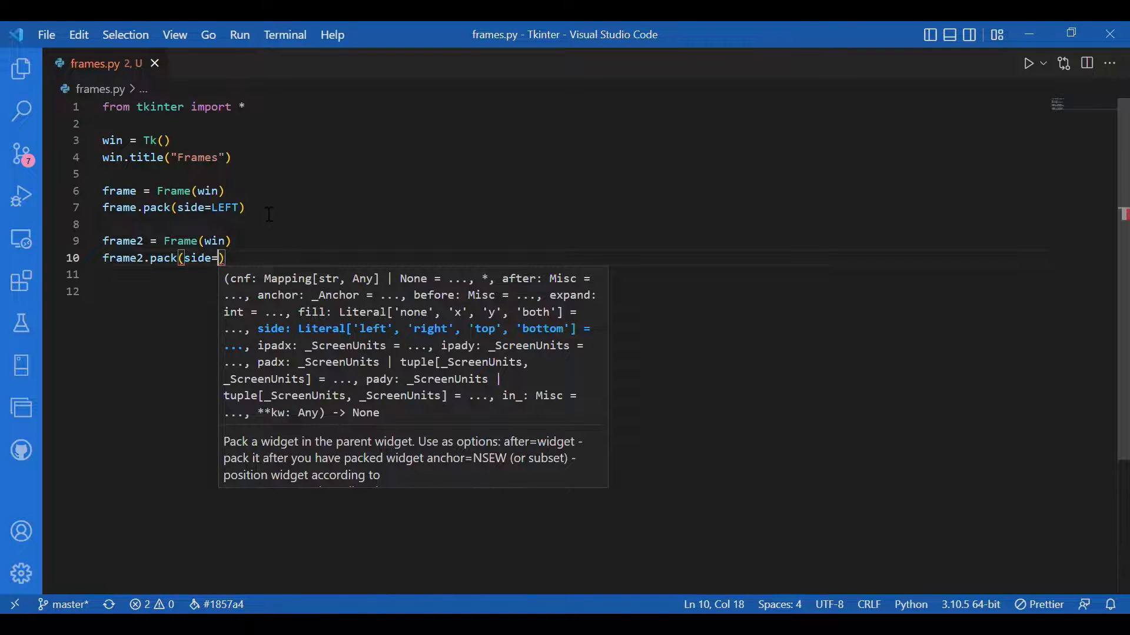
pyautogui.write('RIGHT)')
pyautogui.press('Return')
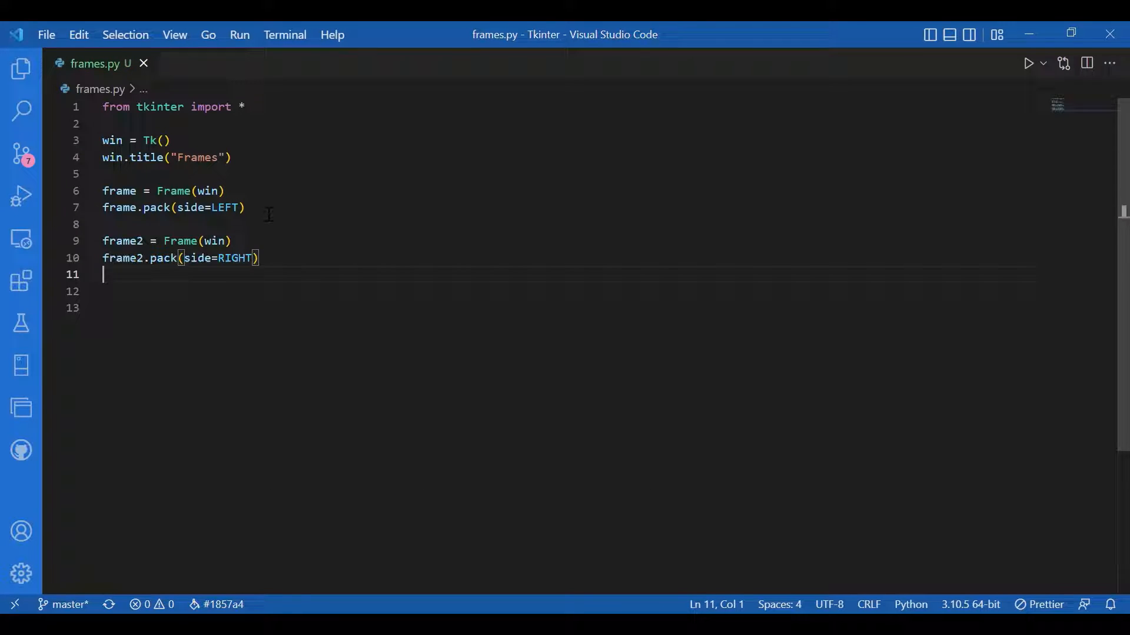
# Start line 12 with b1 = Button(frame, text='Button1', fixing the label's stray letter
pyautogui.press('Return')
pyautogui.write('b1')
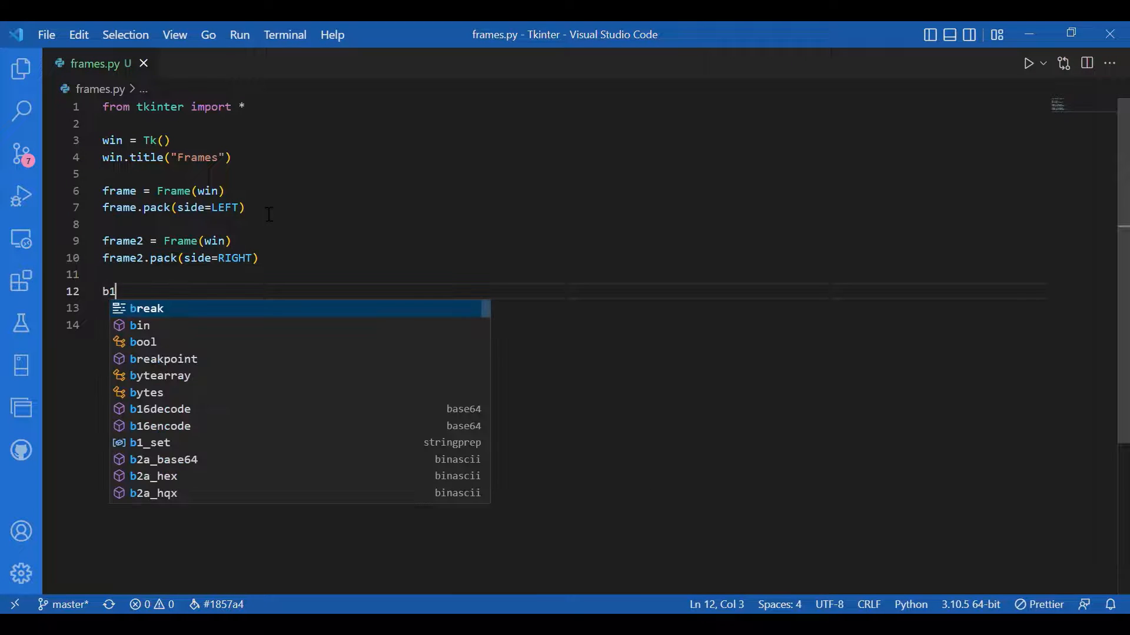
pyautogui.write(' = Button')
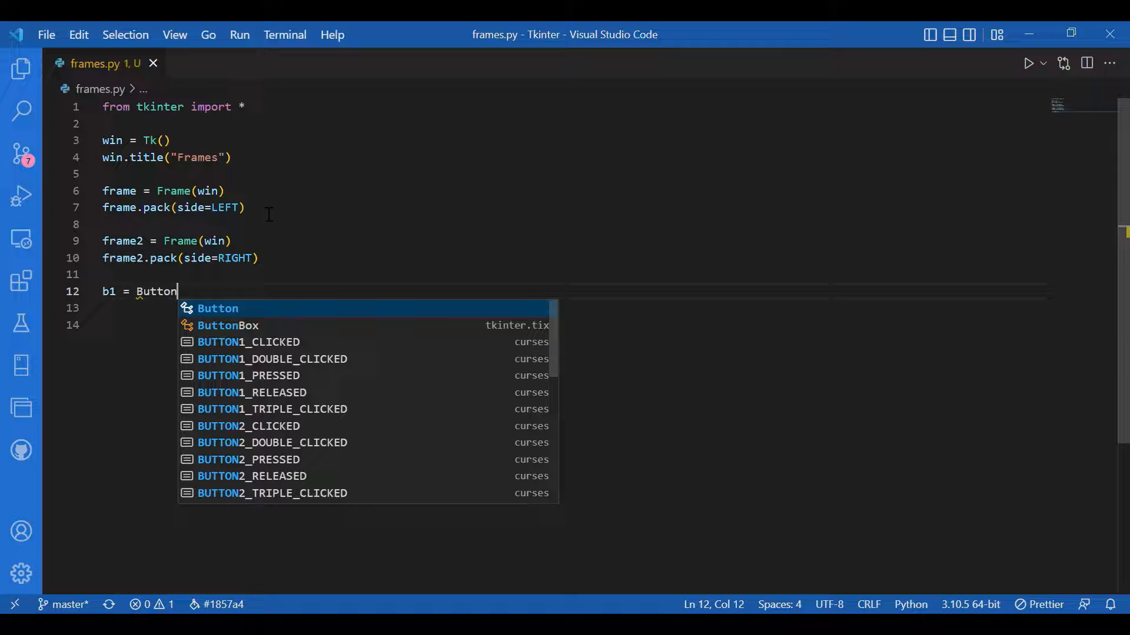
pyautogui.write('(fr')
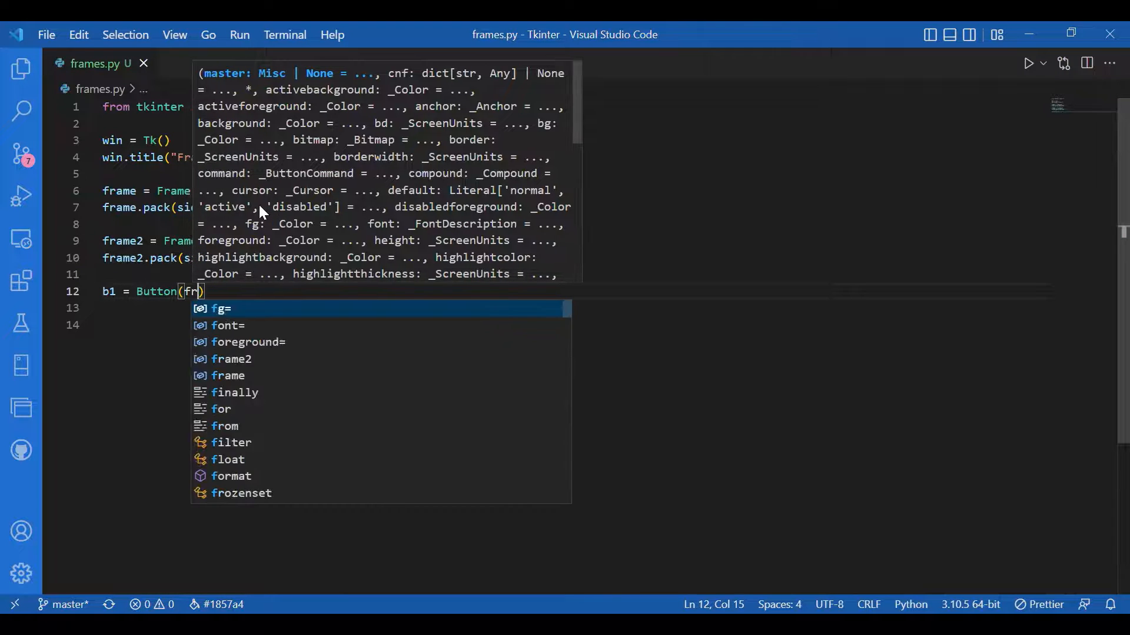
pyautogui.write('ame, te')
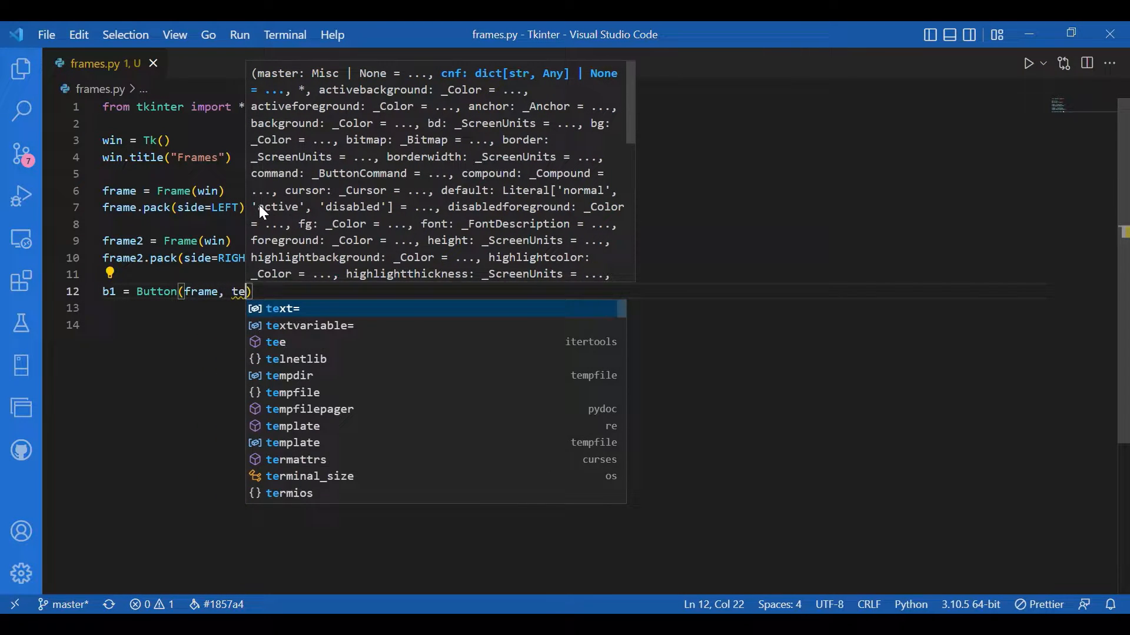
pyautogui.write("xt='b")
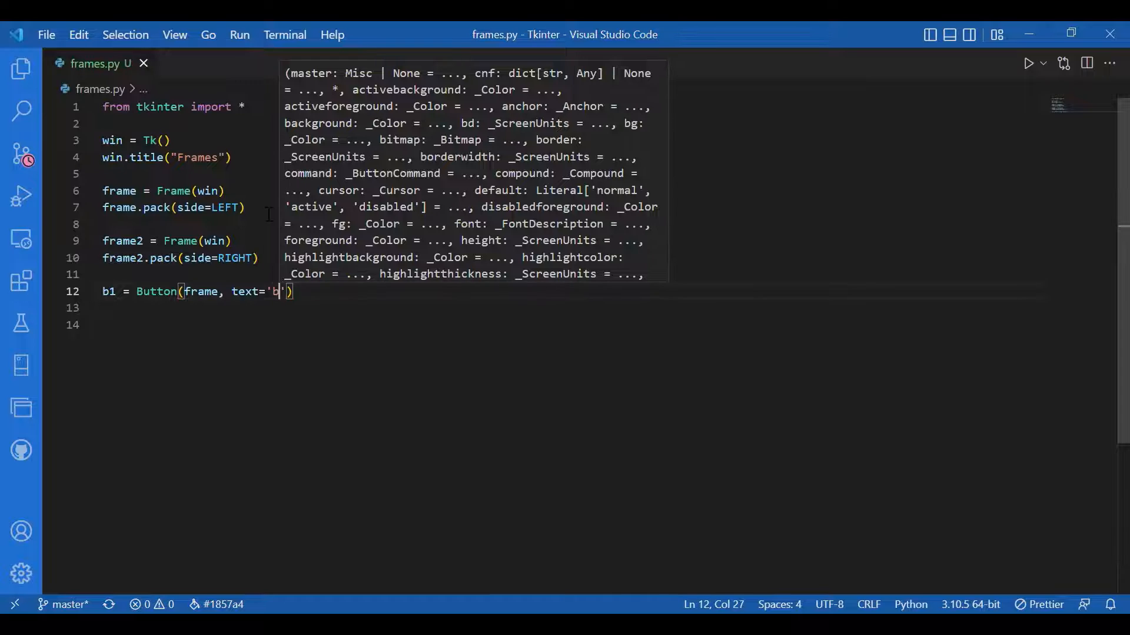
pyautogui.press('BackSpace')
pyautogui.write('B')
pyautogui.write('utton1')
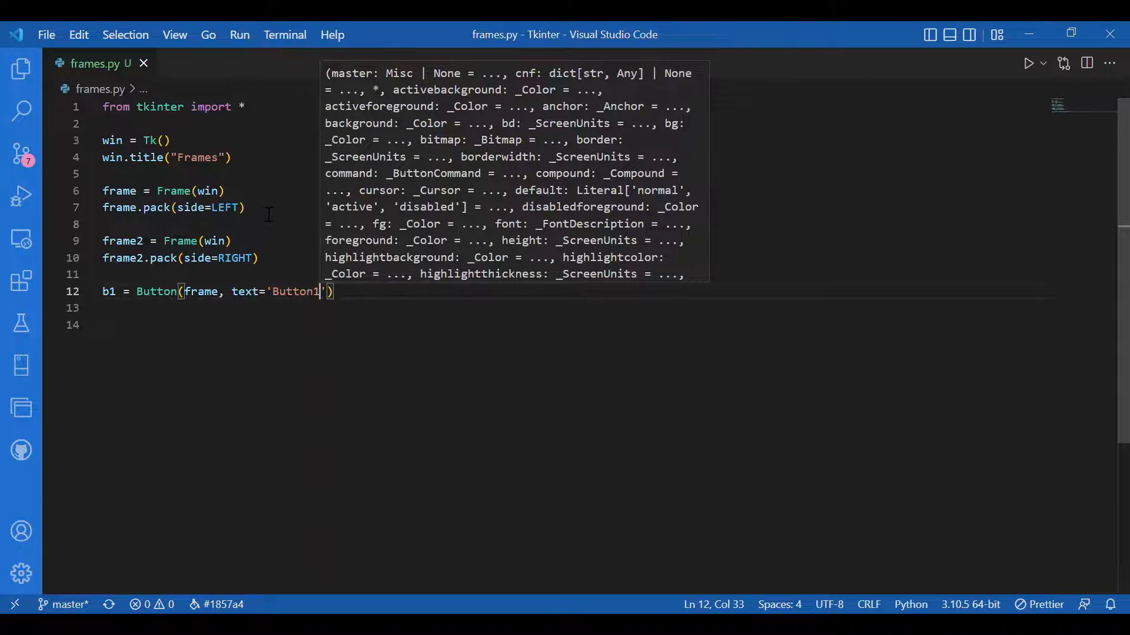
pyautogui.write("',")
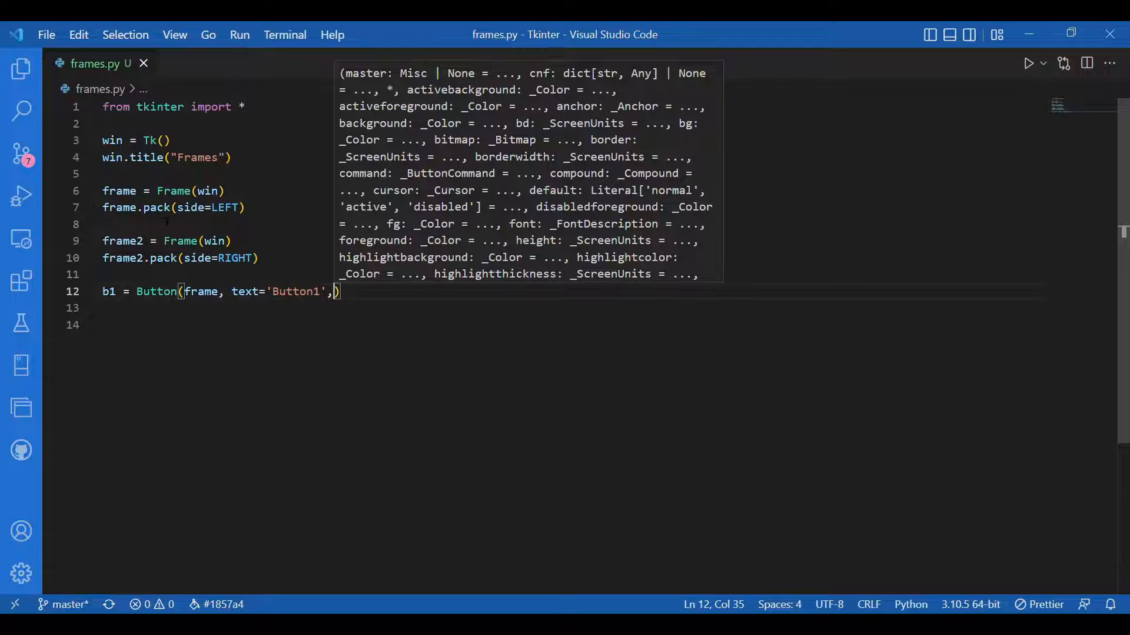
# Finish b1 with bg='pink', fg='white' and add b1.pack() on line 13
pyautogui.moveTo(218, 293); pyautogui.dragTo(182, 293)
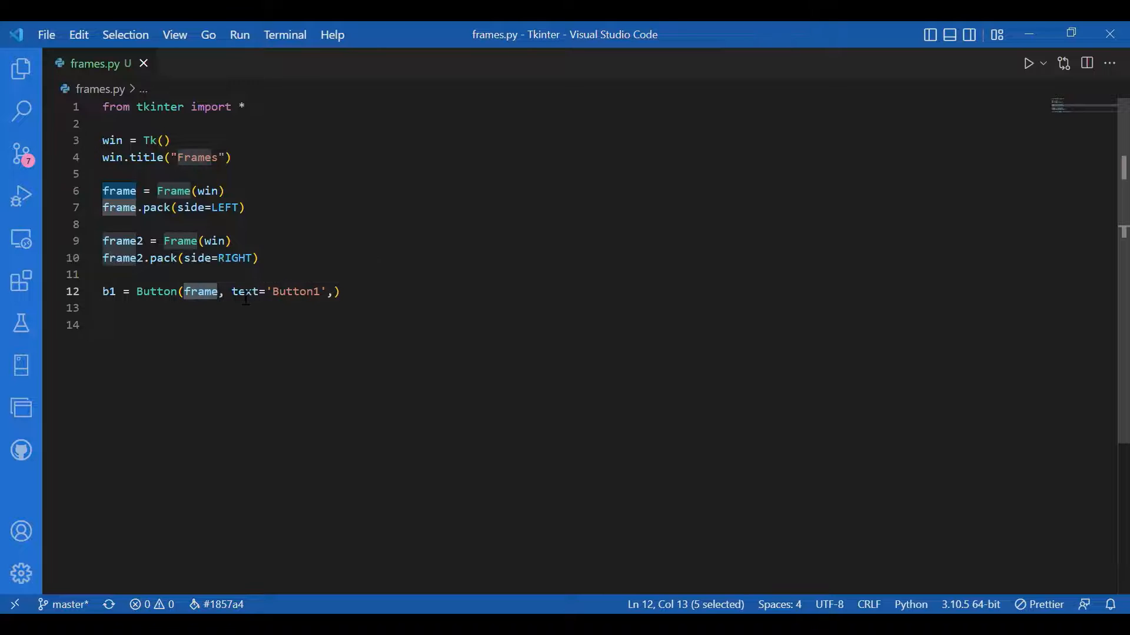
pyautogui.moveTo(232, 294); pyautogui.dragTo(334, 300)
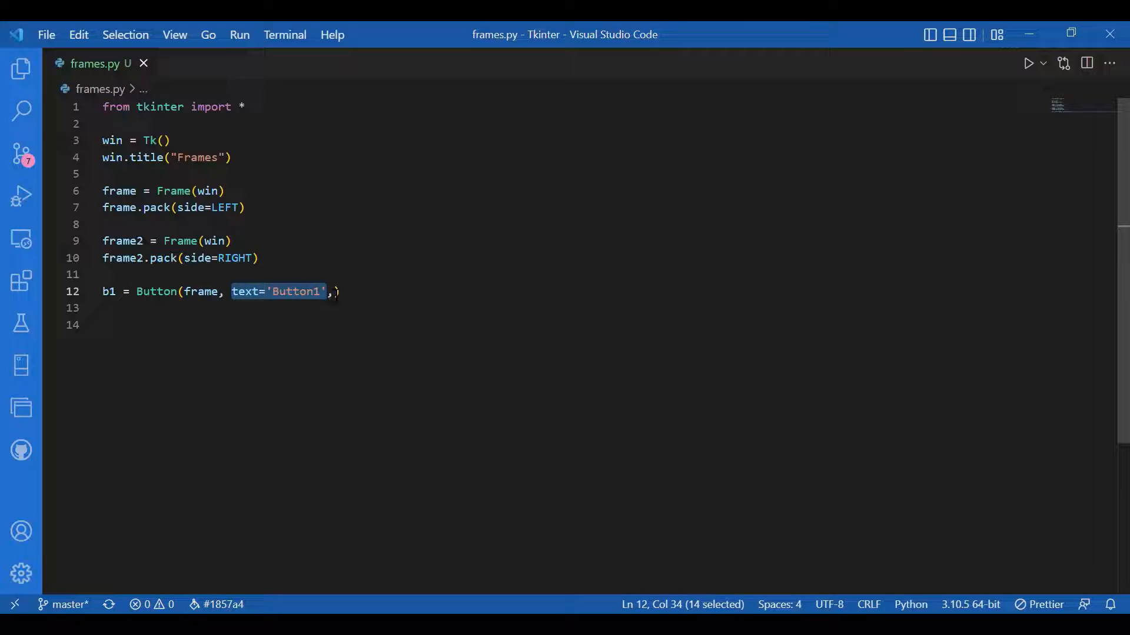
pyautogui.press('Right')
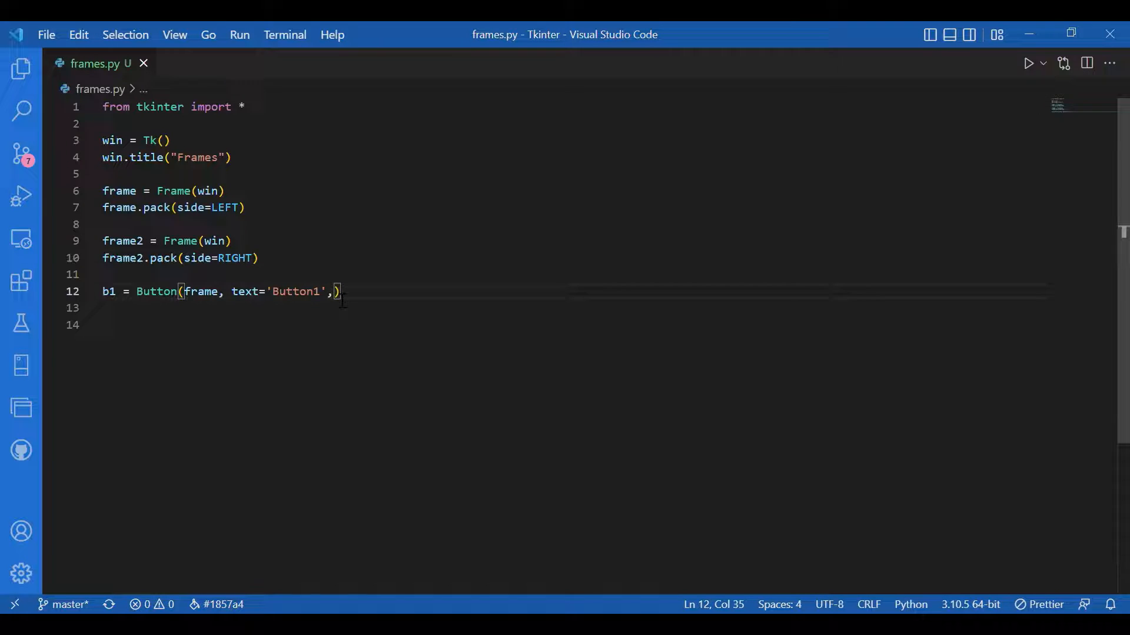
pyautogui.write('bg=')
pyautogui.write("'pink'")
pyautogui.write(',fg')
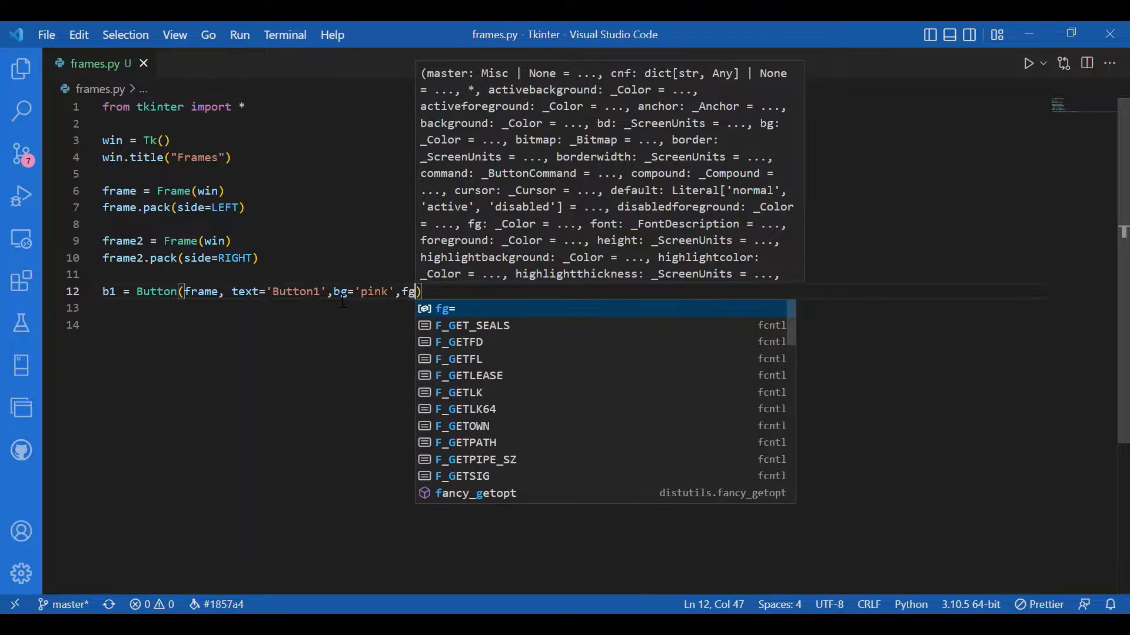
pyautogui.write("='whit")
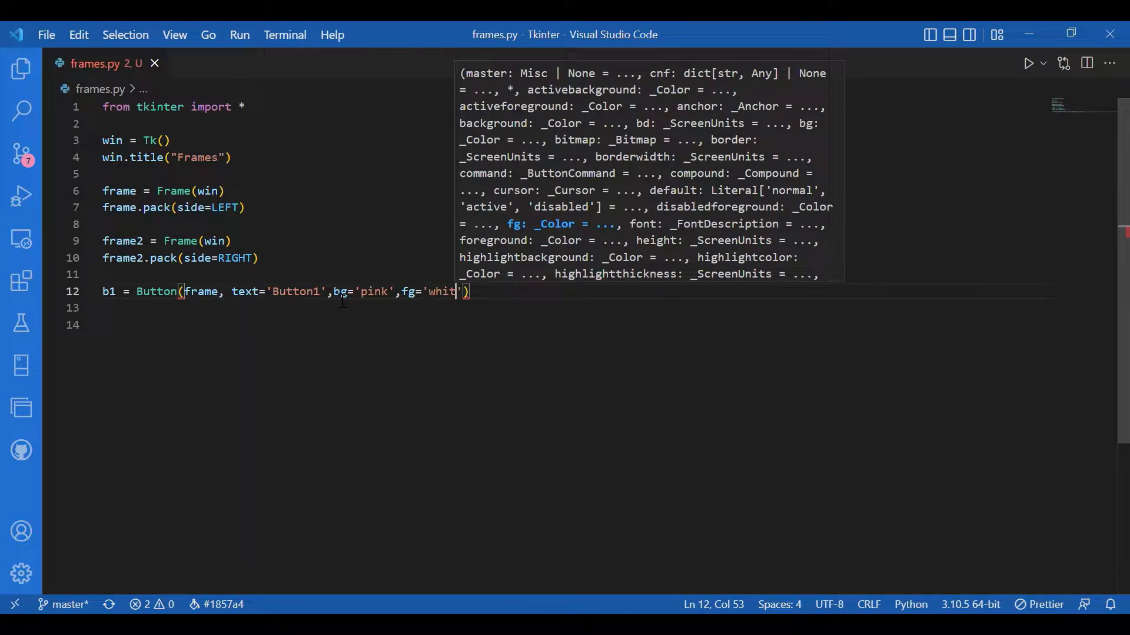
pyautogui.write("e')")
pyautogui.press('Return')
pyautogui.write('b')
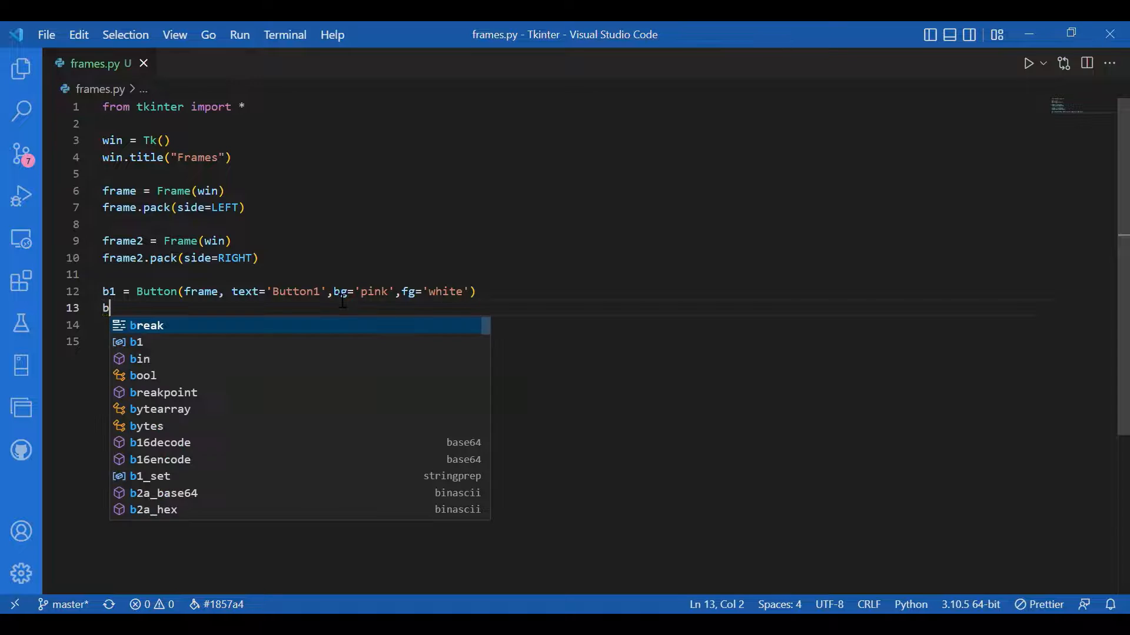
pyautogui.write('1.pack(')
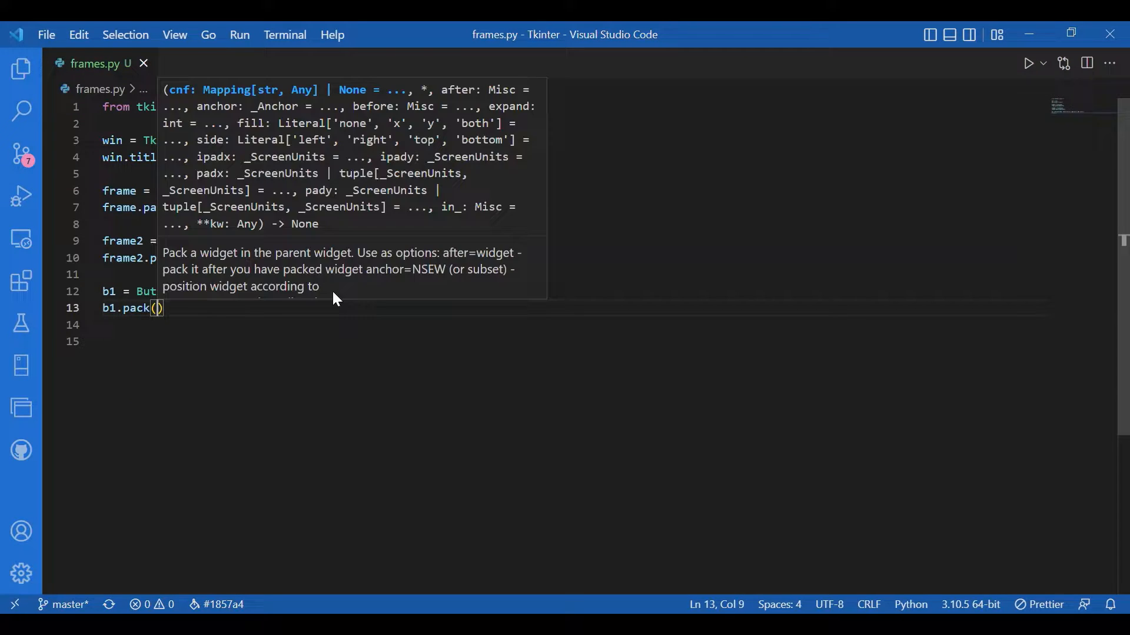
pyautogui.write(')')
# Define b2 as a 'Sky blue' Button2 with white text in frame and pack it with b2.pack()
pyautogui.press('Return')
pyautogui.press('Return')
pyautogui.write('b2')
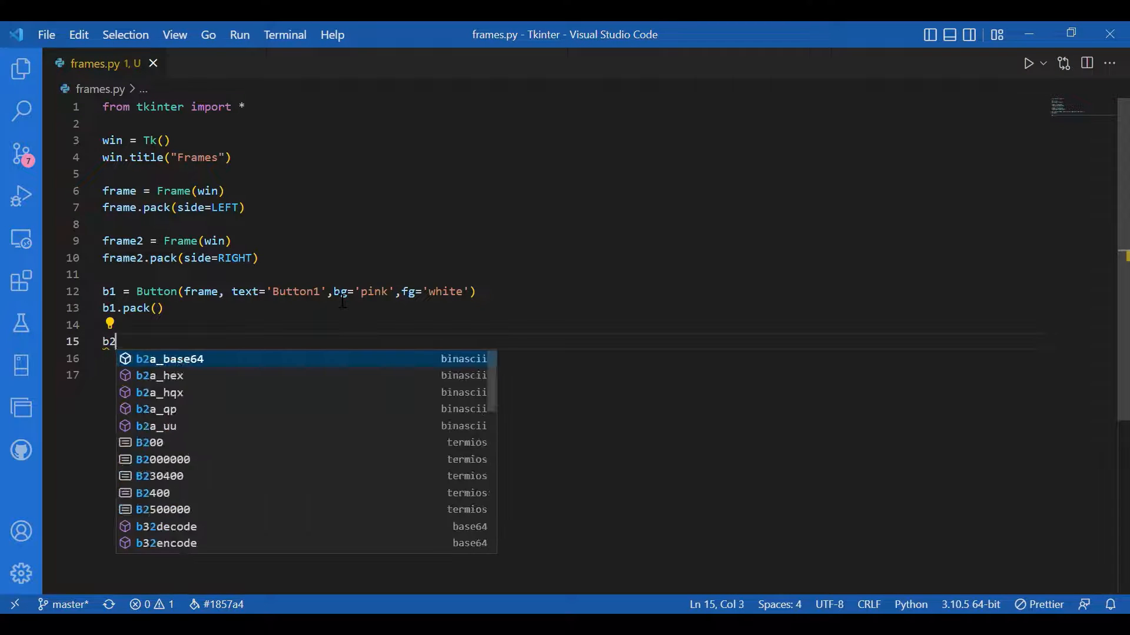
pyautogui.write(' = Butt')
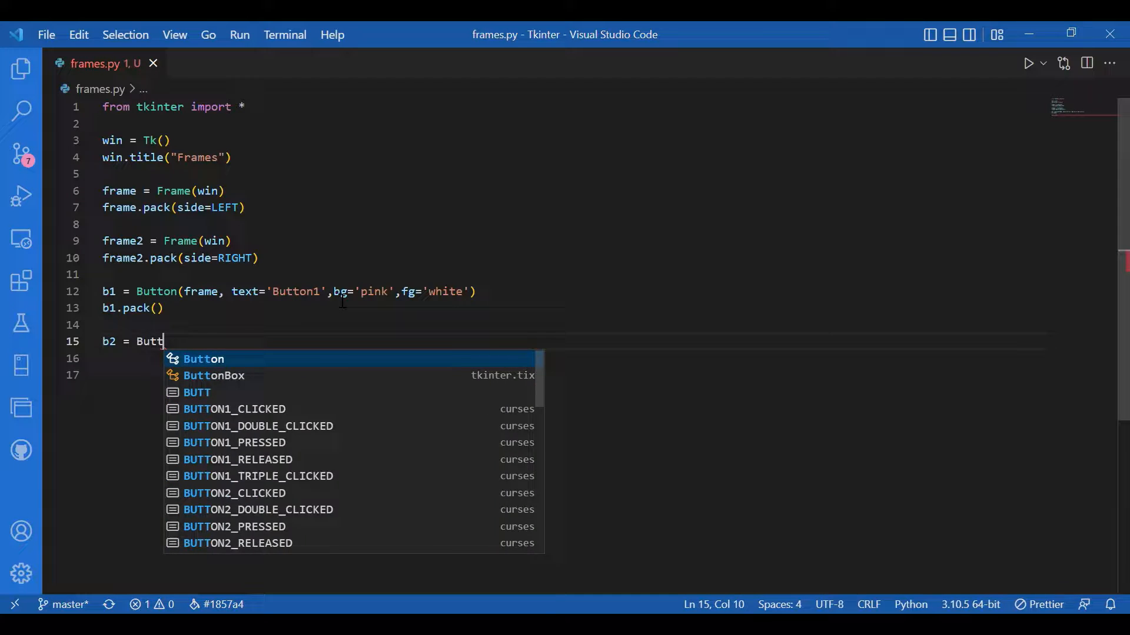
pyautogui.write('on(')
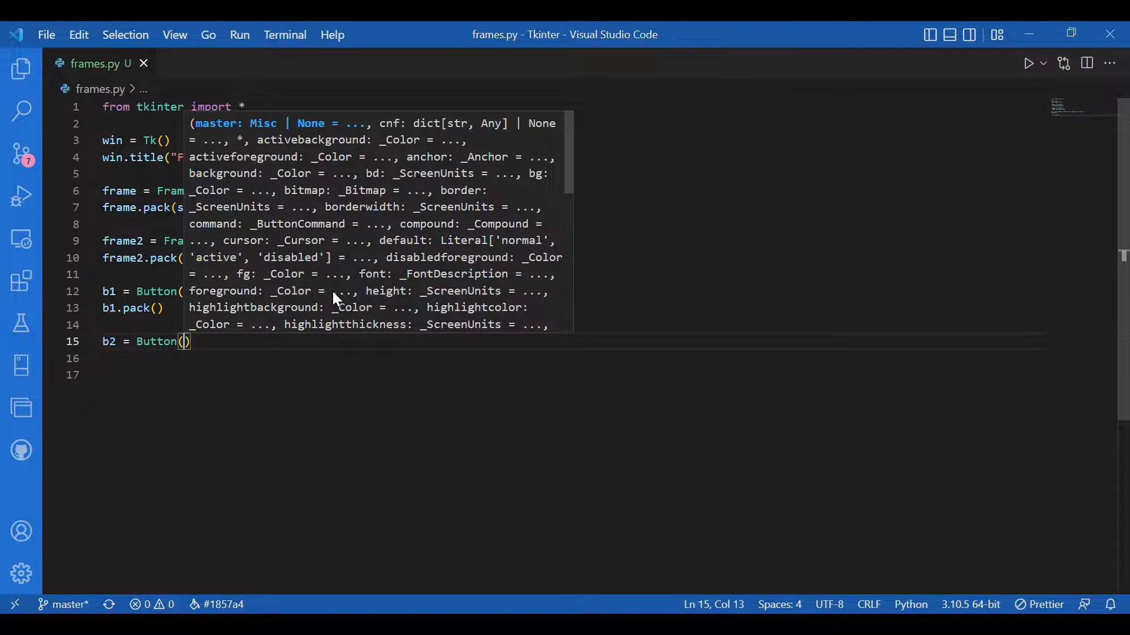
pyautogui.write('frame, ')
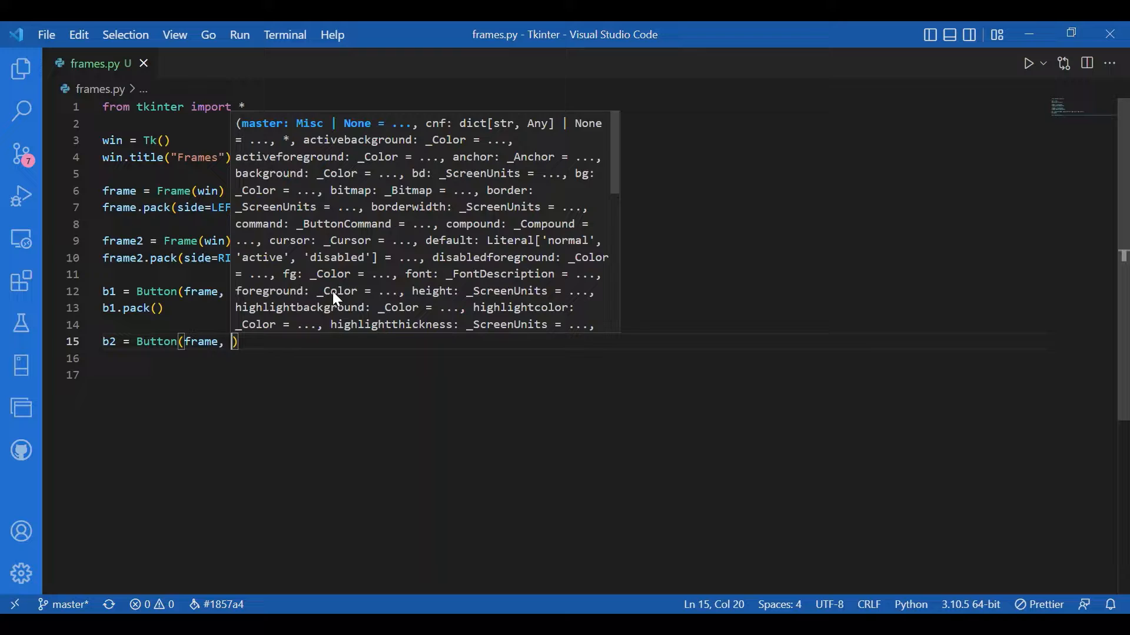
pyautogui.write('text=')
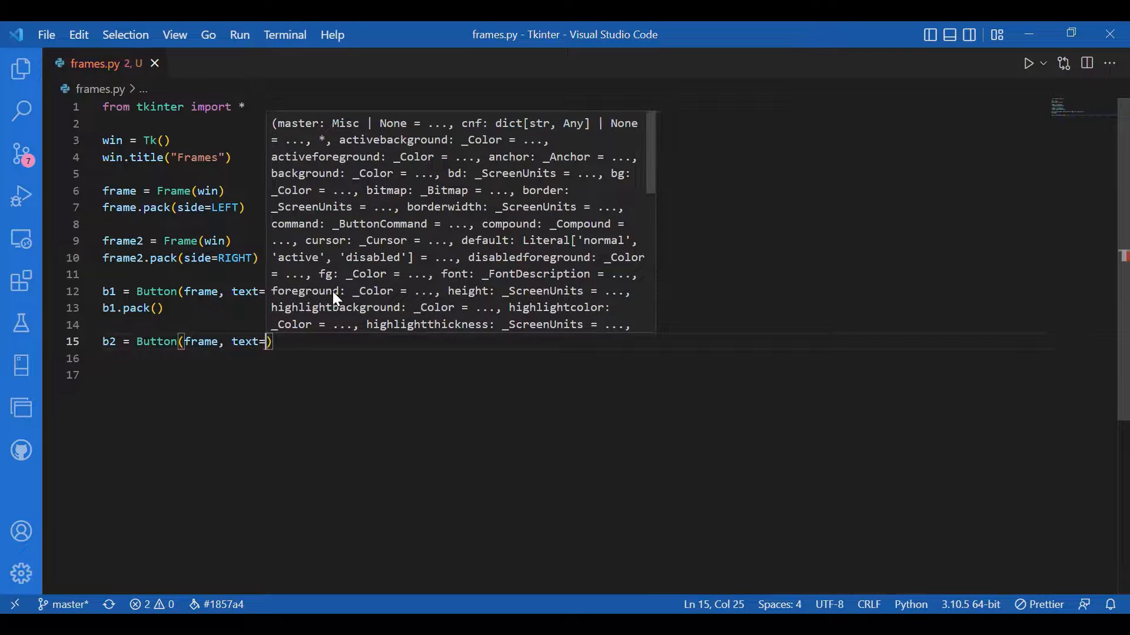
pyautogui.write("',")
pyautogui.press('BackSpace')
pyautogui.write('B')
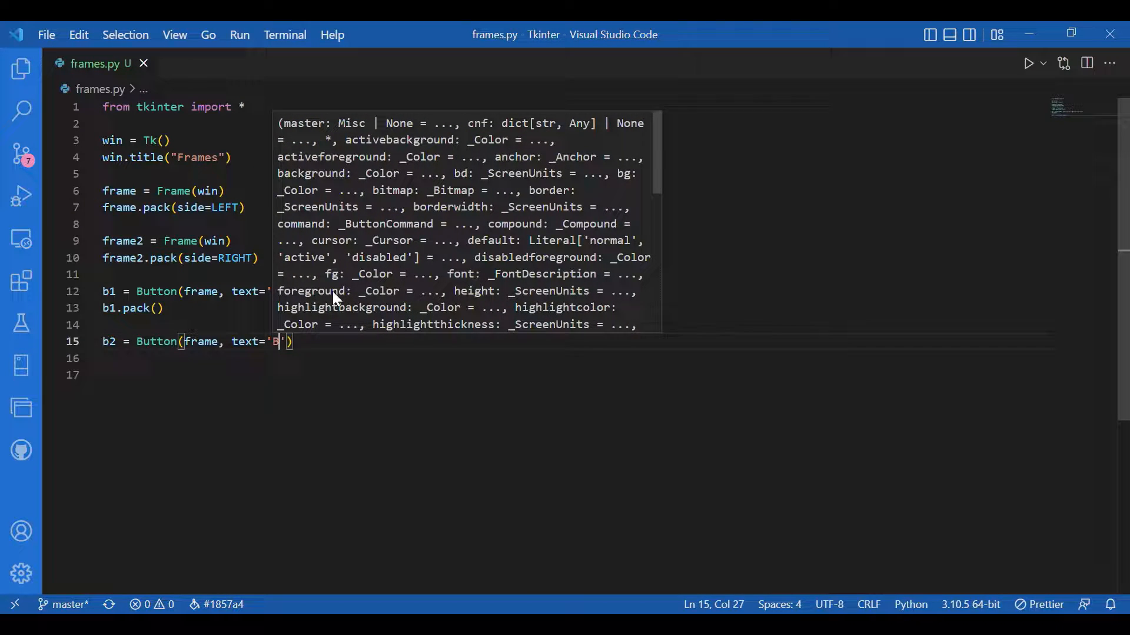
pyautogui.write("utton2'")
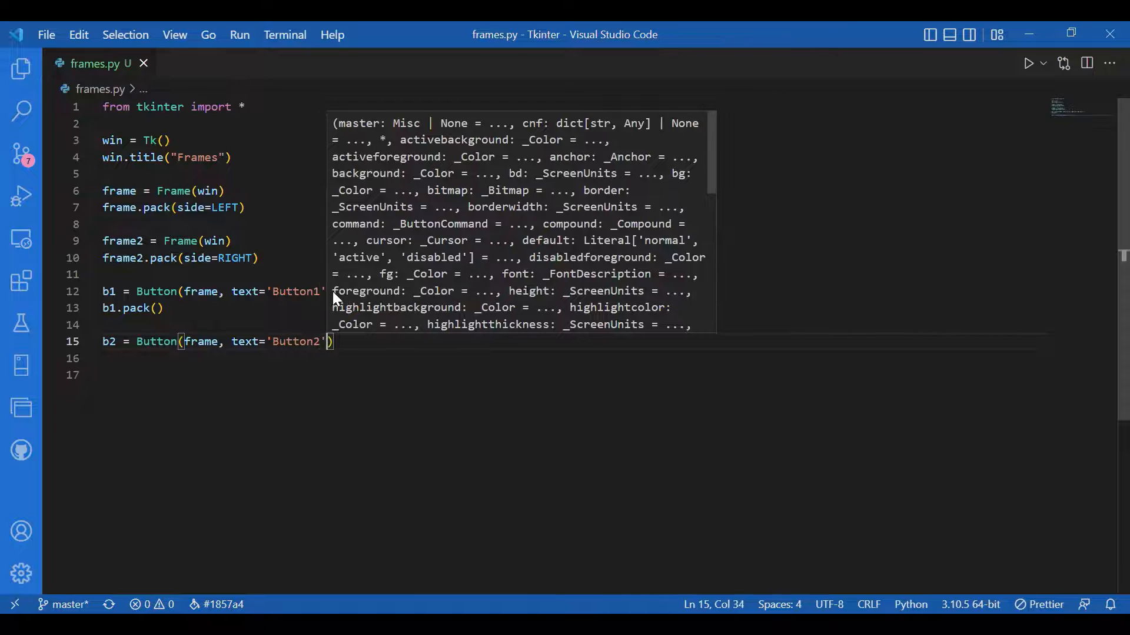
pyautogui.write(', bg=')
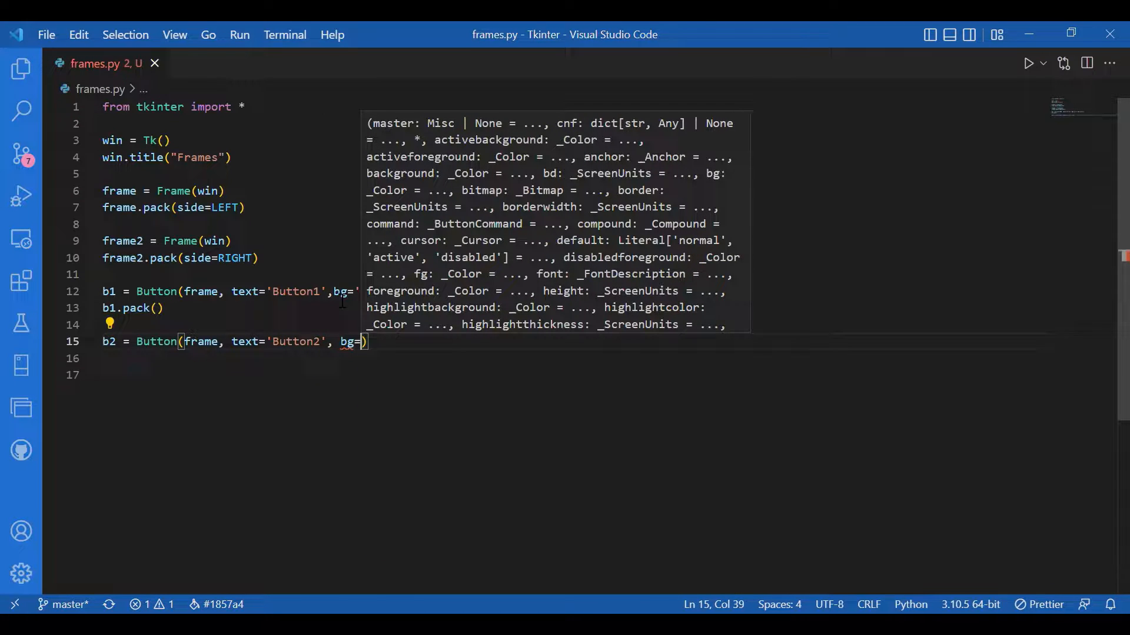
pyautogui.write("'Sky ")
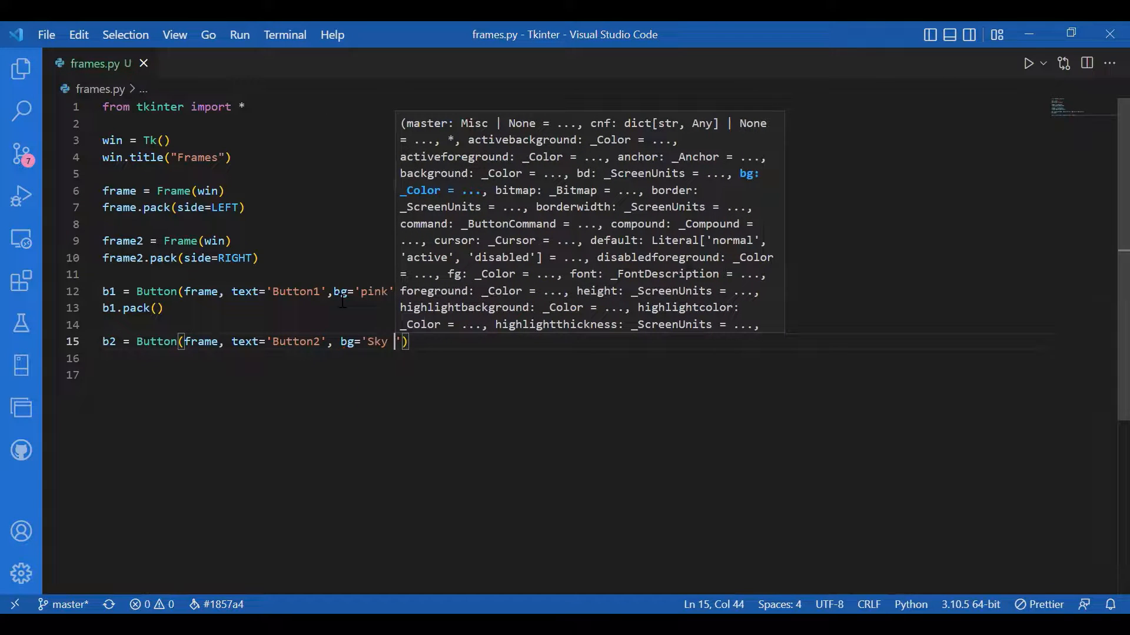
pyautogui.write("blue'")
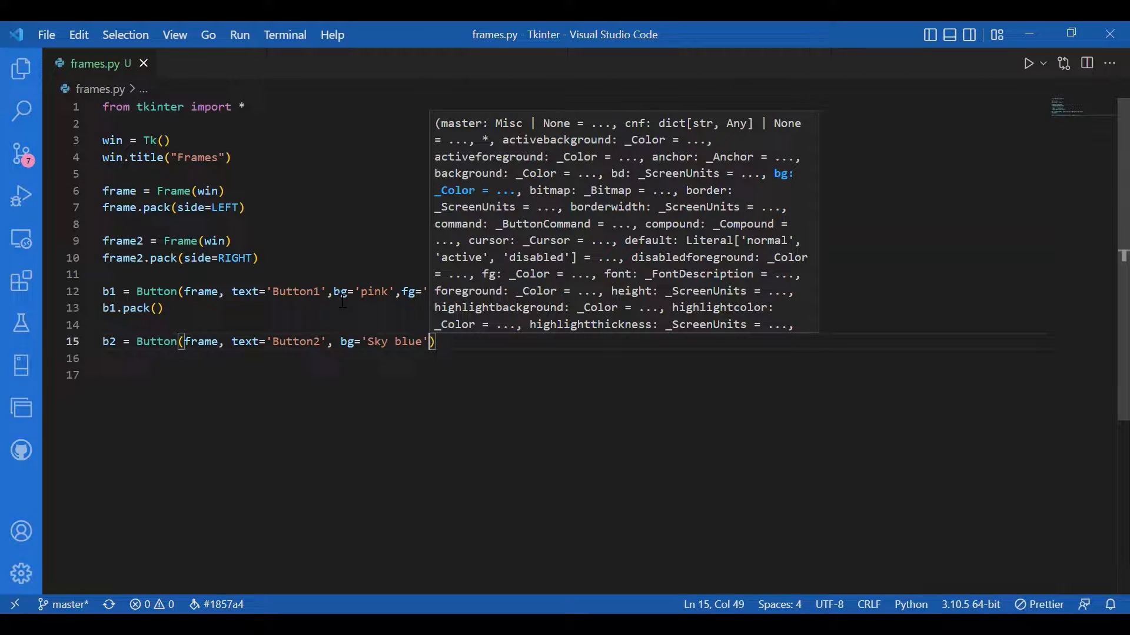
pyautogui.write(',g')
pyautogui.press('BackSpace')
pyautogui.write('fg')
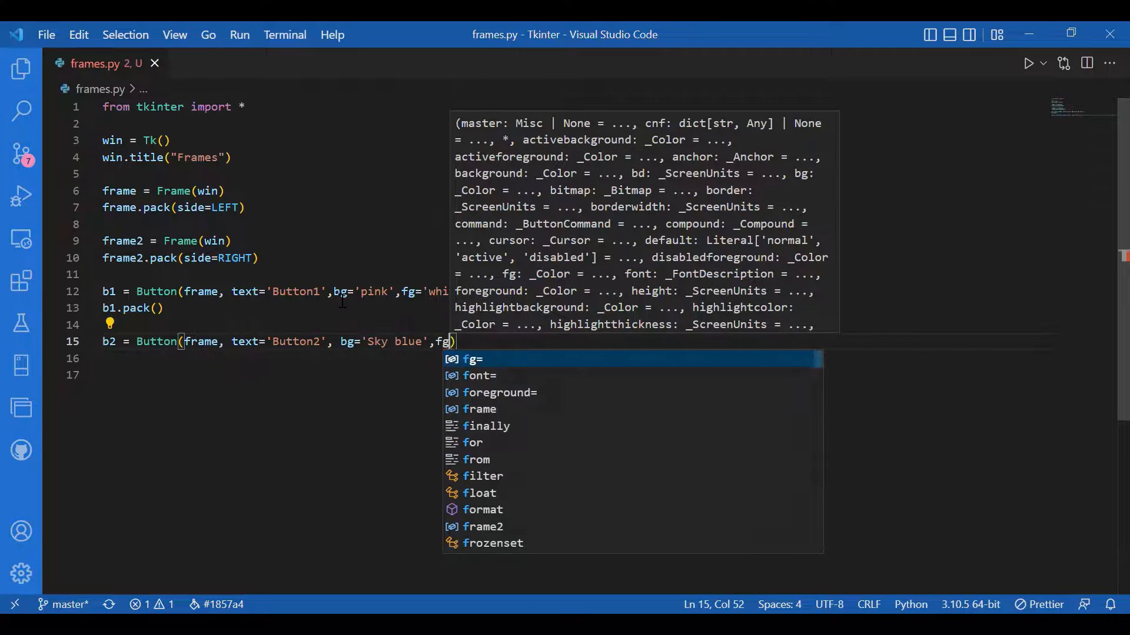
pyautogui.write("='white'")
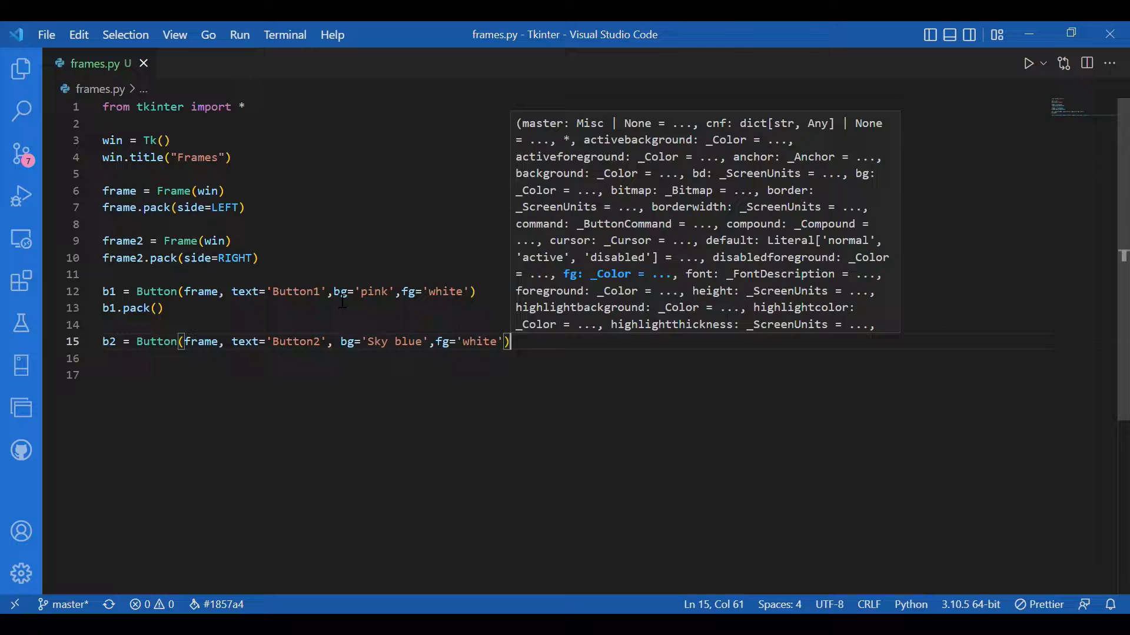
pyautogui.write(')')
pyautogui.press('Return')
pyautogui.write('b2.pack')
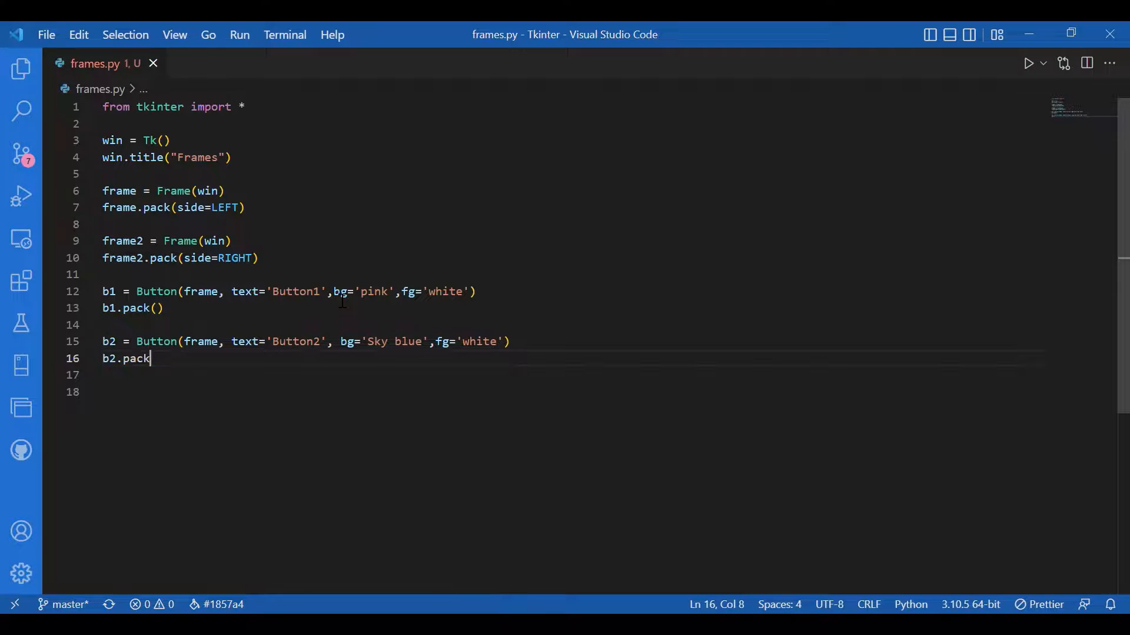
pyautogui.write('()')
pyautogui.press('Return')
pyautogui.press('Return')
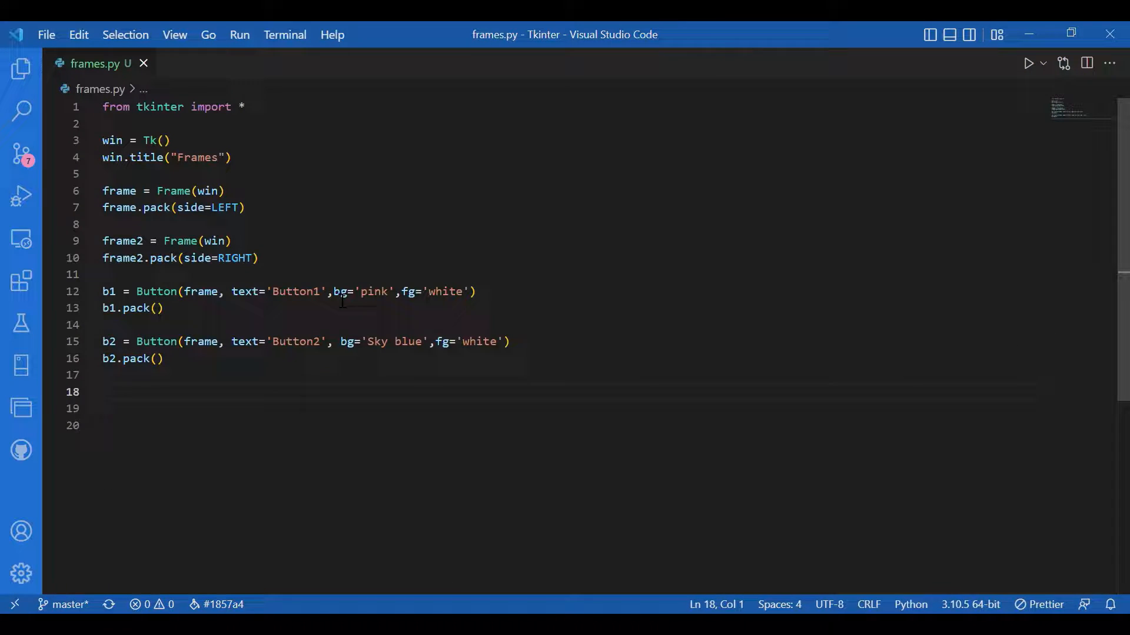
pyautogui.write('b3 =')
# Add placeholder 'b4 =' on line 21 with blank lines, then return to the 'b3 =' line
pyautogui.press('Return')
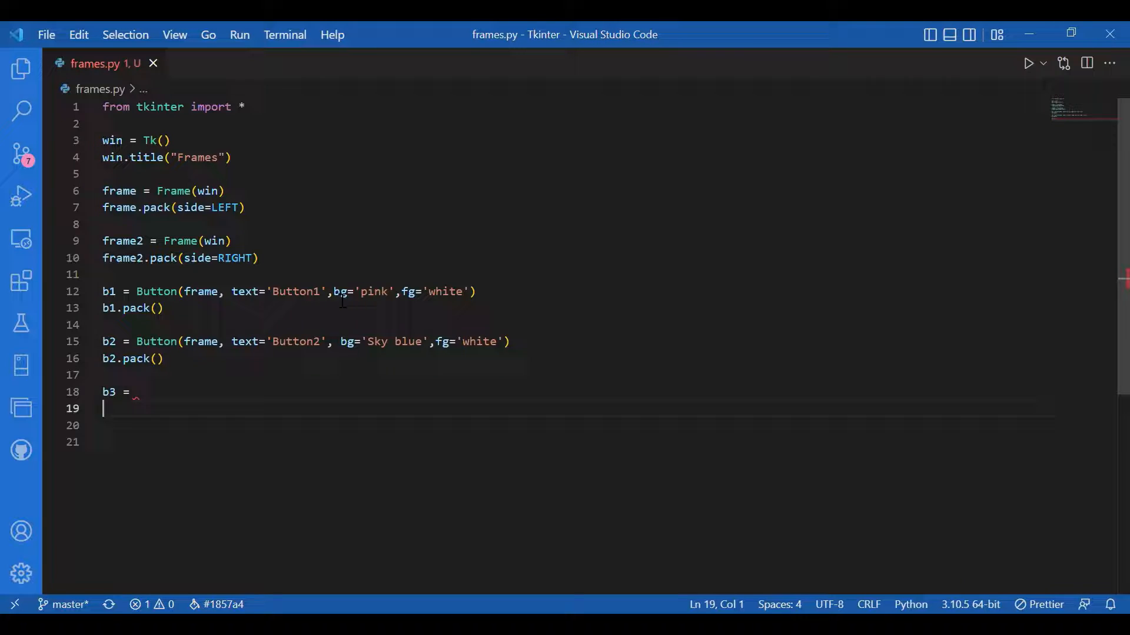
pyautogui.press('Return')
pyautogui.write('b')
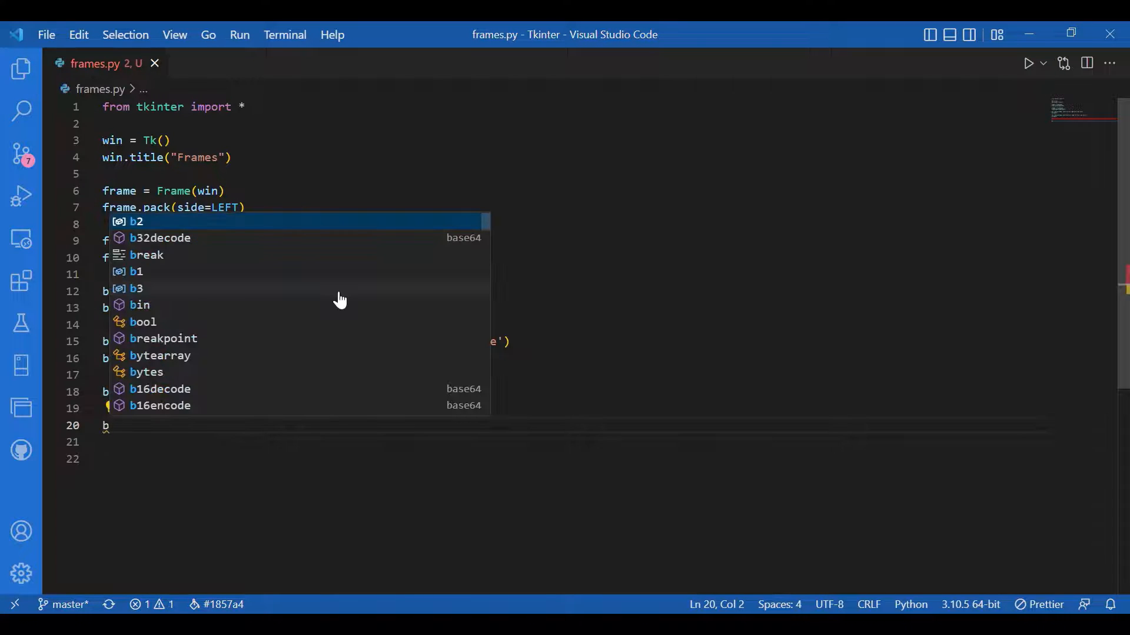
pyautogui.write('4 =')
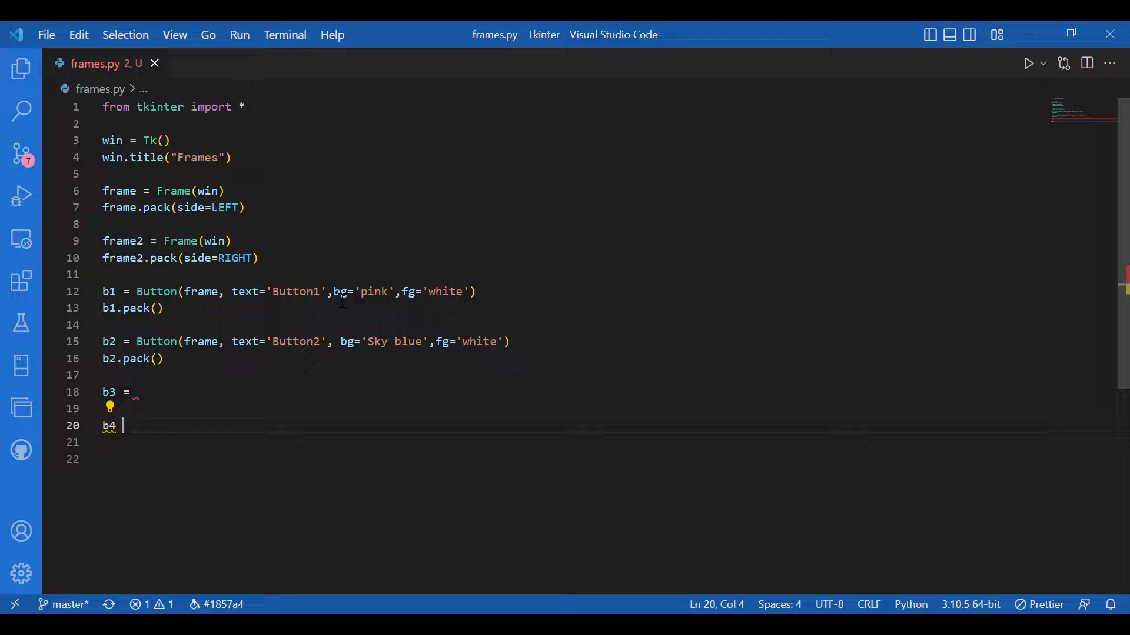
pyautogui.hotkey('ctrl', 'shift', 'Return')
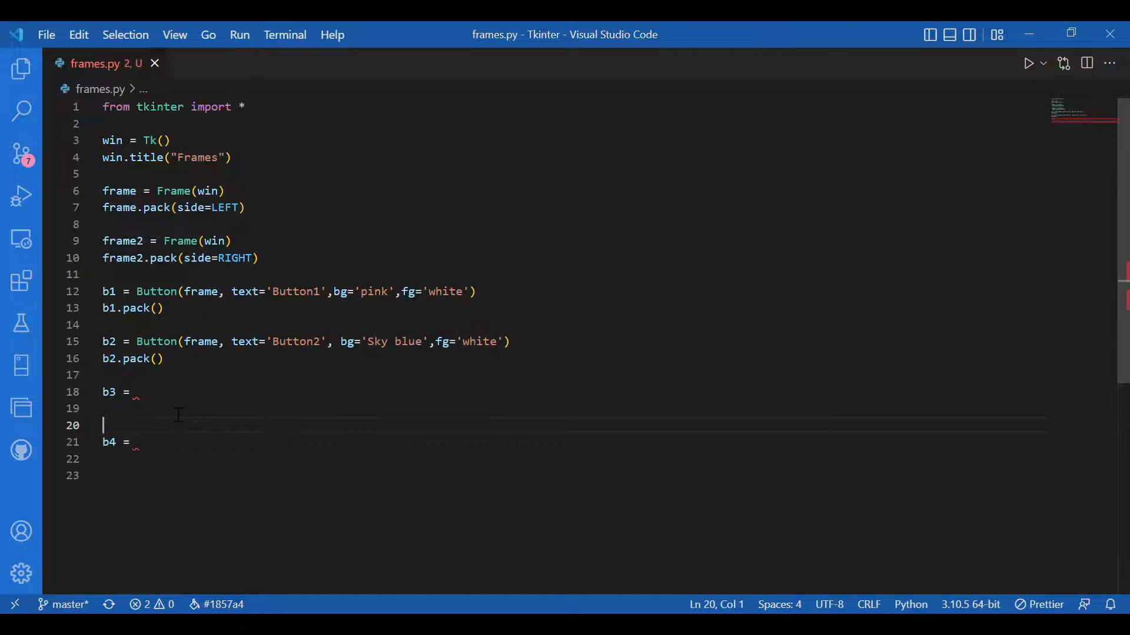
pyautogui.click(175, 396)
pyautogui.write('Bu')
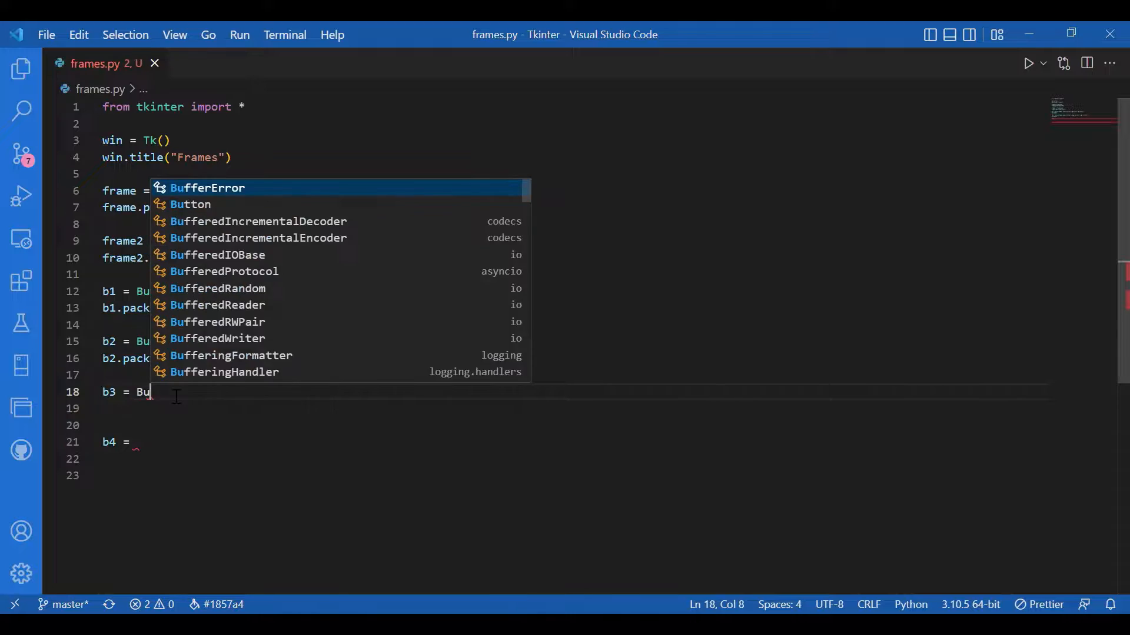
pyautogui.write('tton(')
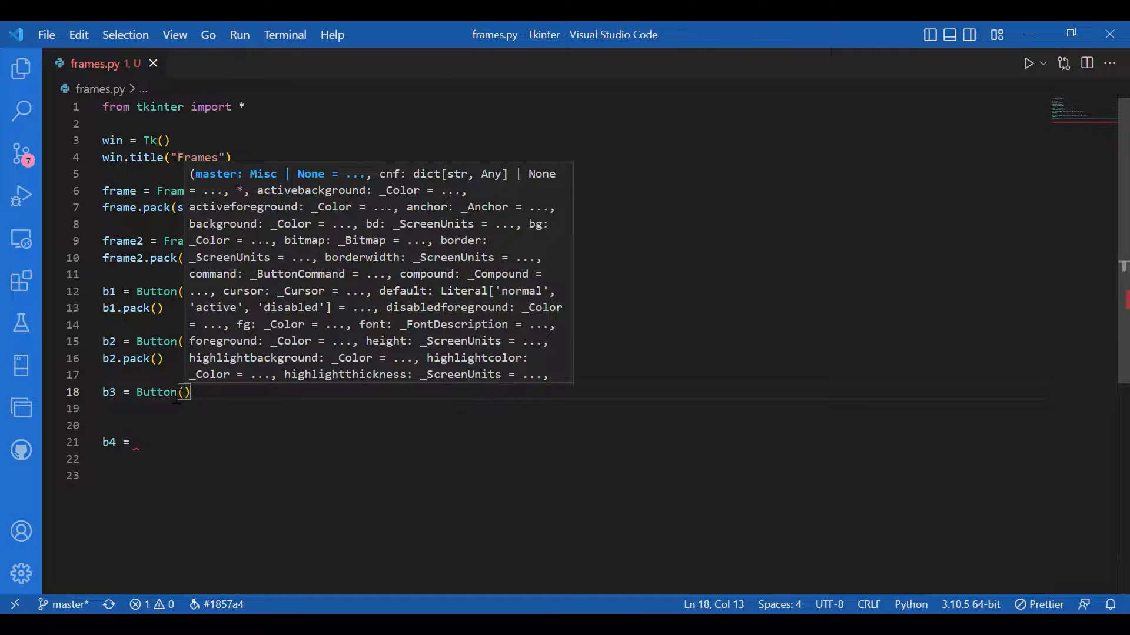
pyautogui.write('frame2')
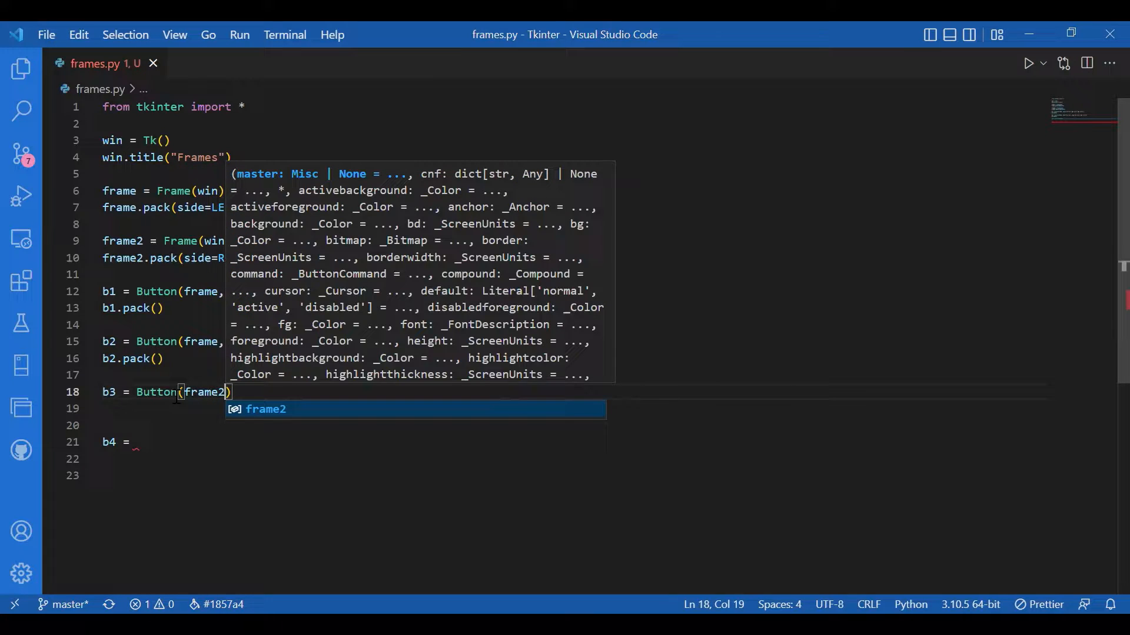
pyautogui.write(', text ')
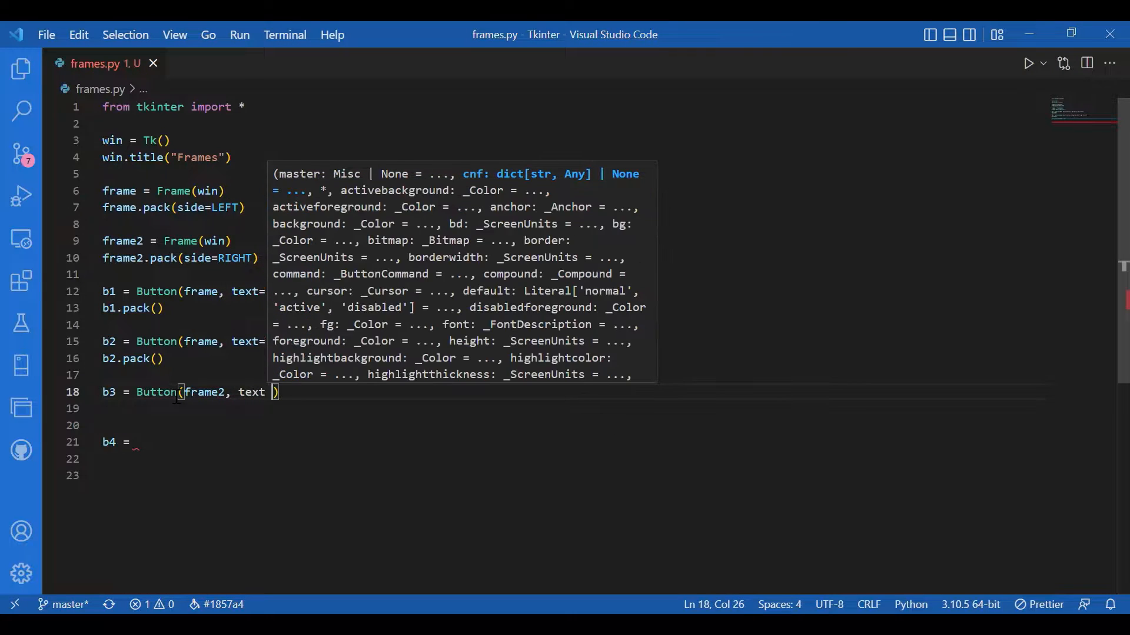
pyautogui.write("= 'Button")
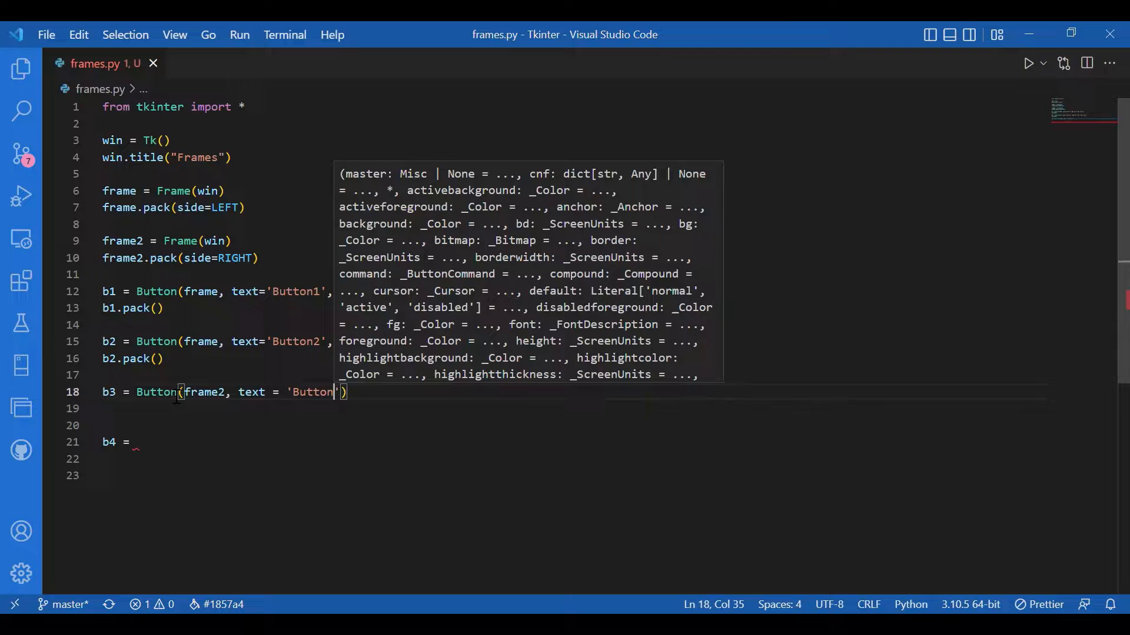
pyautogui.write('3')
# Define b3 as a purple Button3 with white text in frame2 and pack it with b3.pack()
pyautogui.press('Down')
pyautogui.press('Down')
pyautogui.press('Down')
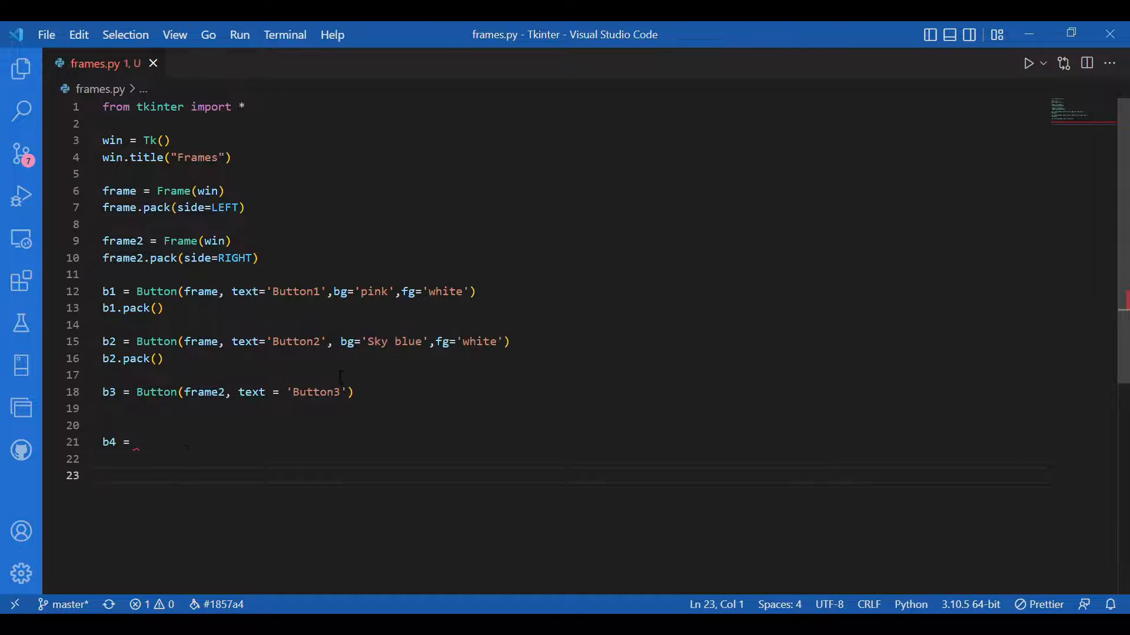
pyautogui.click(356, 396)
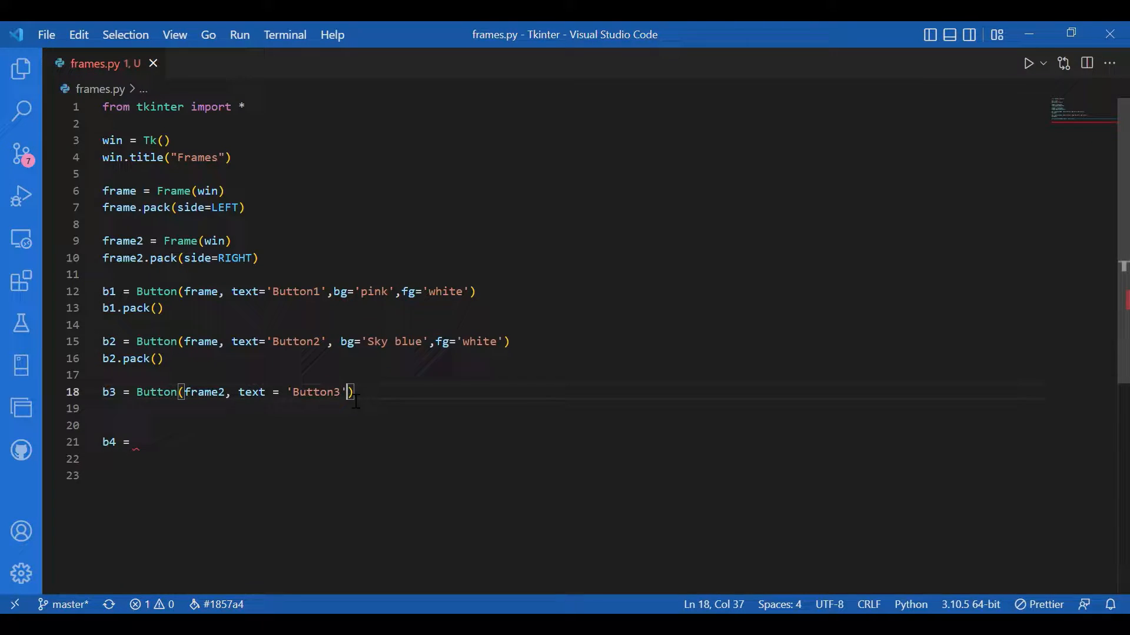
pyautogui.write(',bg')
pyautogui.press('Escape')
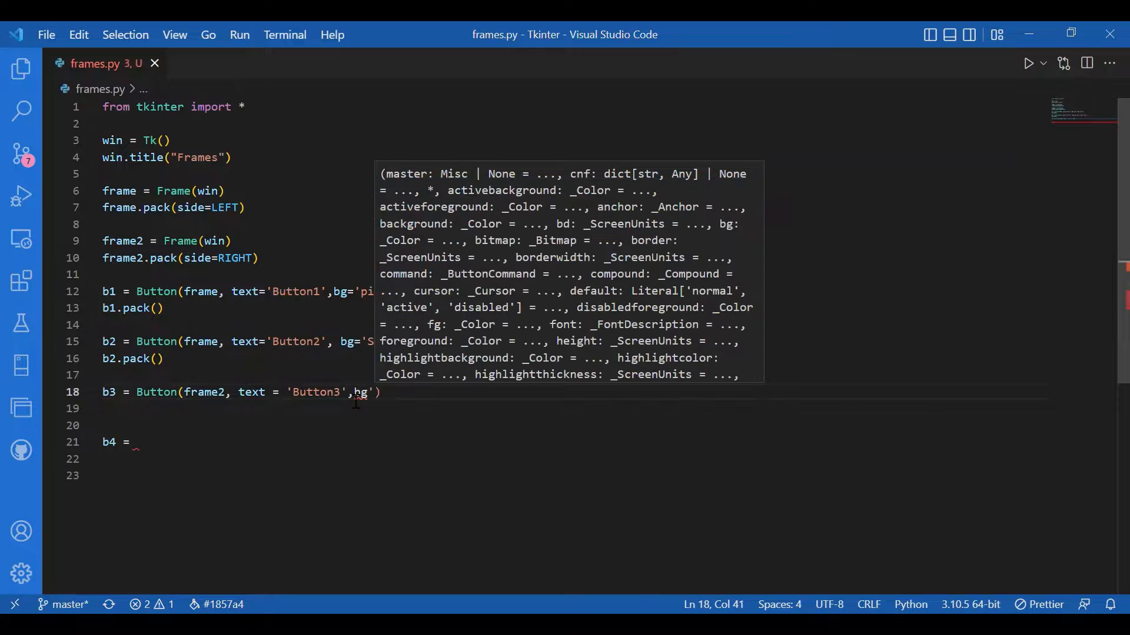
pyautogui.write("='p")
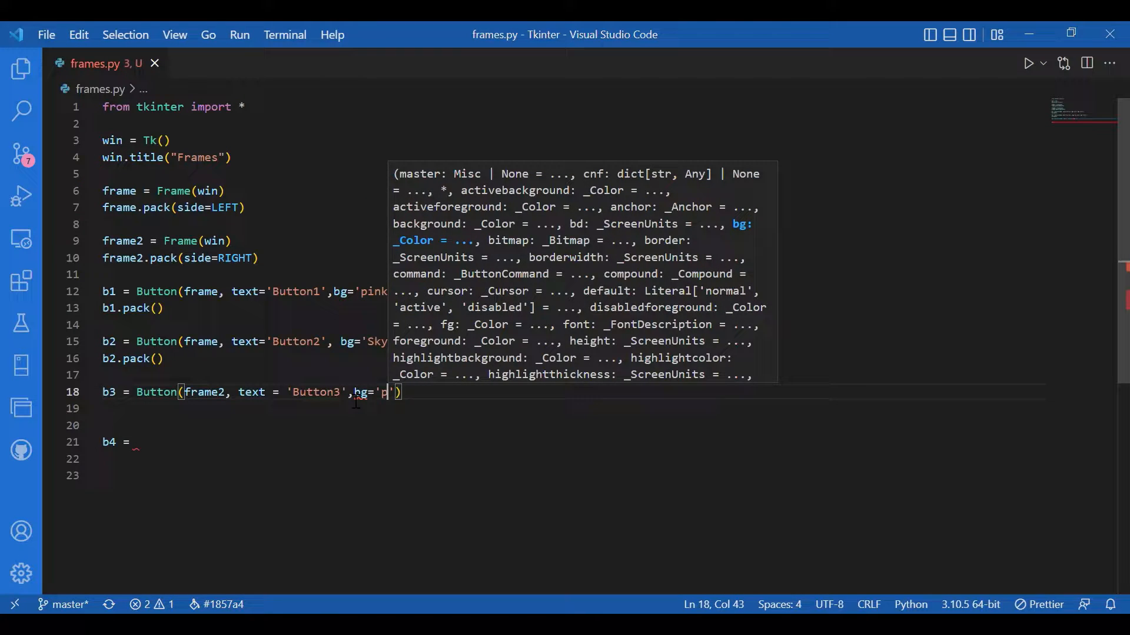
pyautogui.write("urple',")
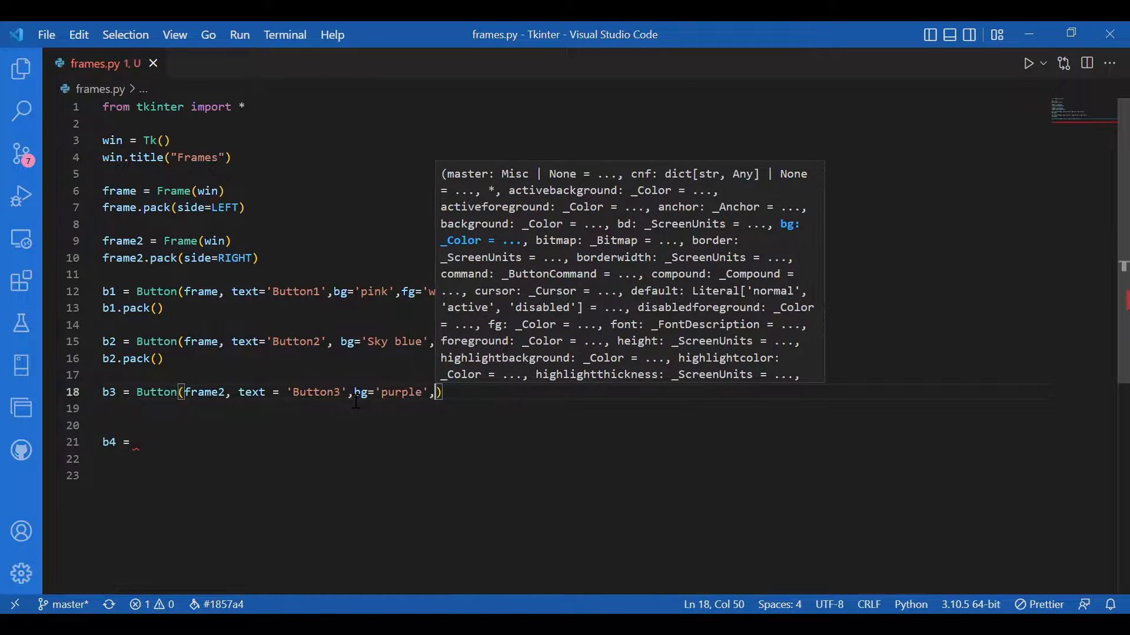
pyautogui.write('fg')
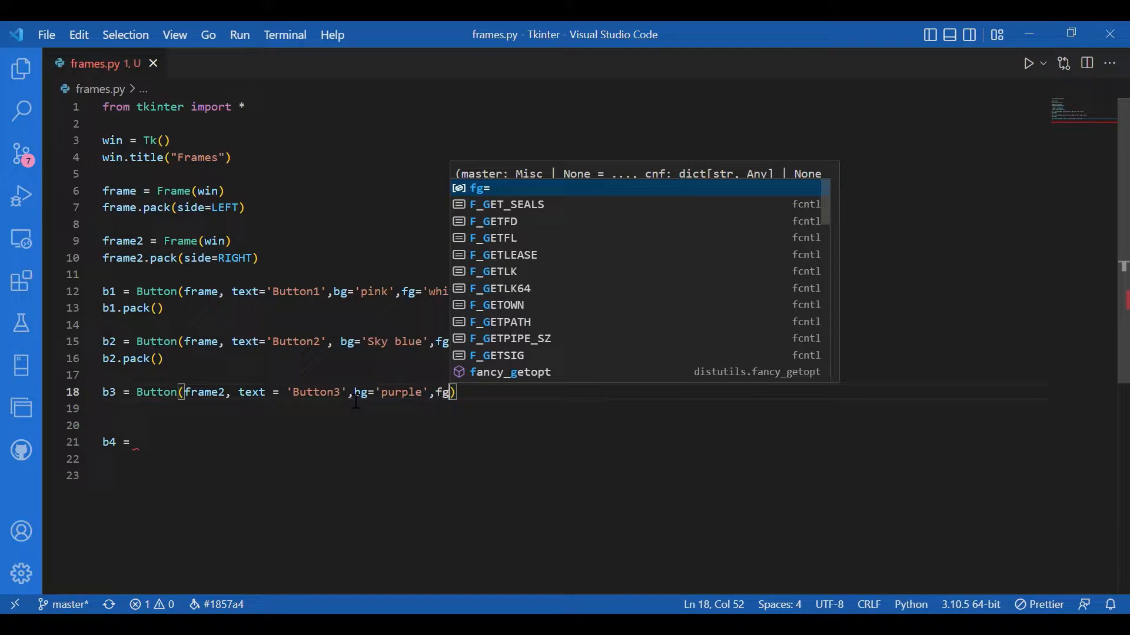
pyautogui.write("='whit")
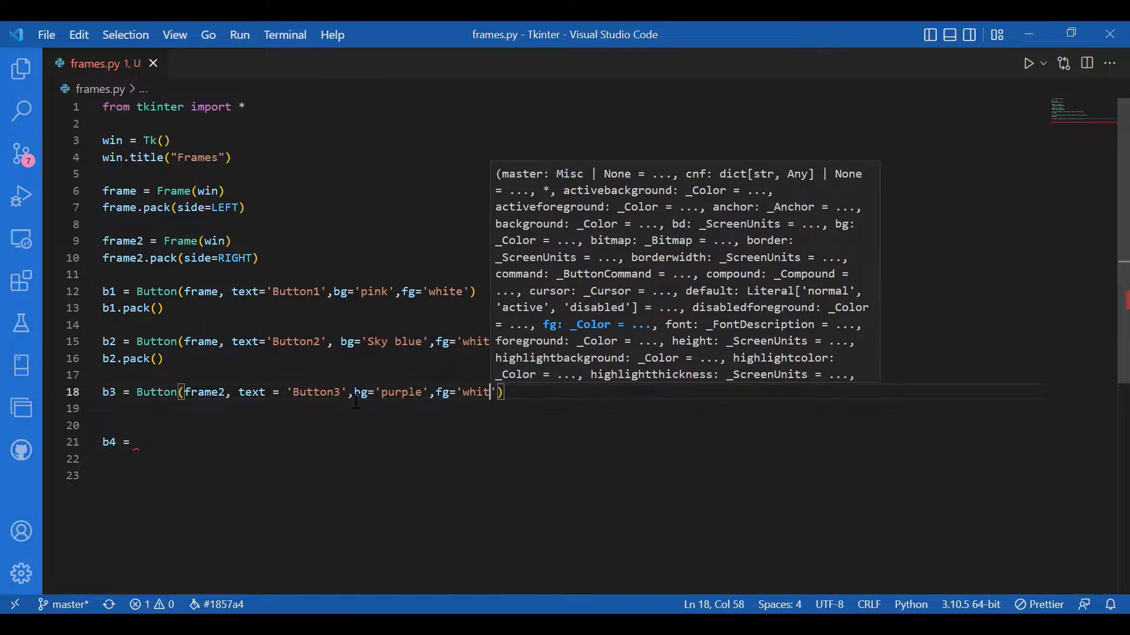
pyautogui.write('e')
pyautogui.press('Down')
pyautogui.write('b')
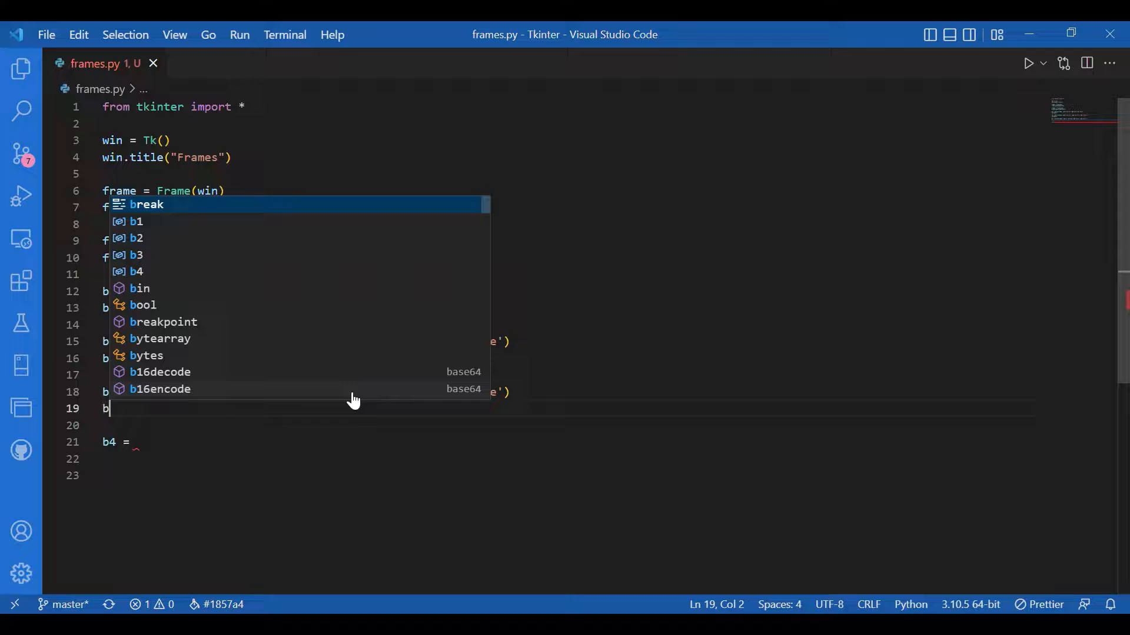
pyautogui.write('3.pack')
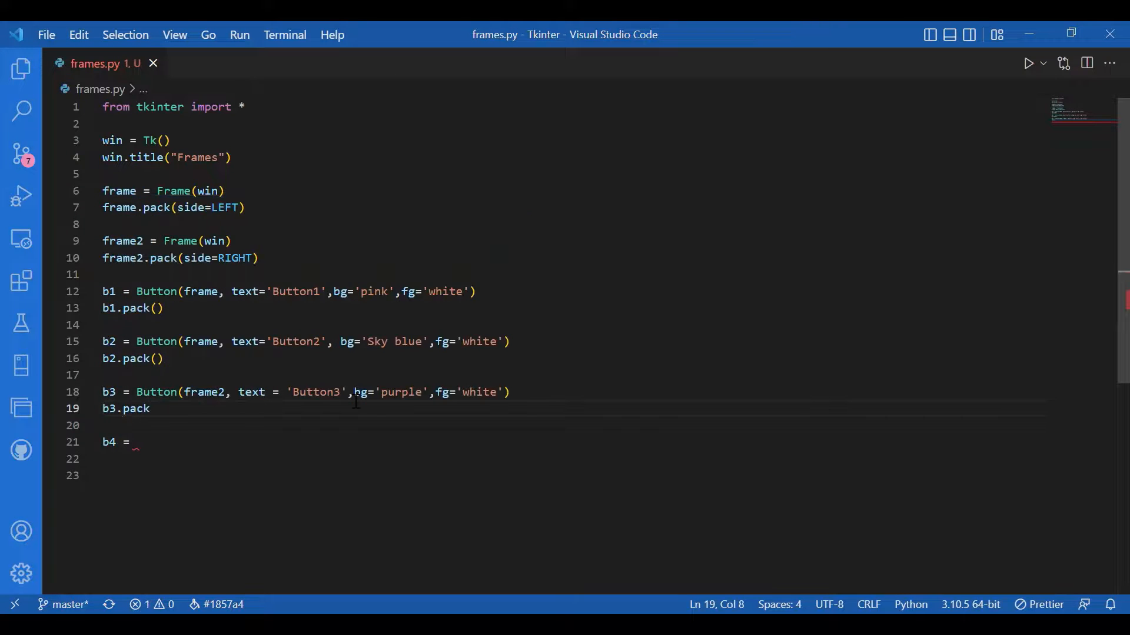
pyautogui.write('(')
pyautogui.click(251, 446)
pyautogui.write('Button')
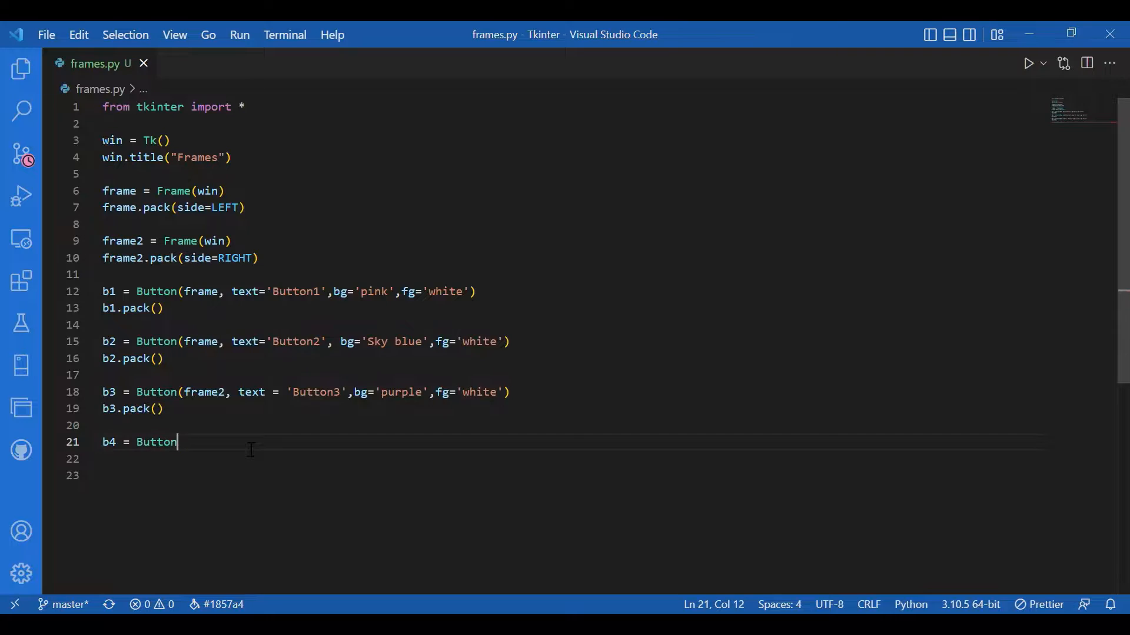
pyautogui.write('(frma')
# Complete Button4 in frame2 with light green background and white text, pack it, and run frames.py
pyautogui.press('Down')
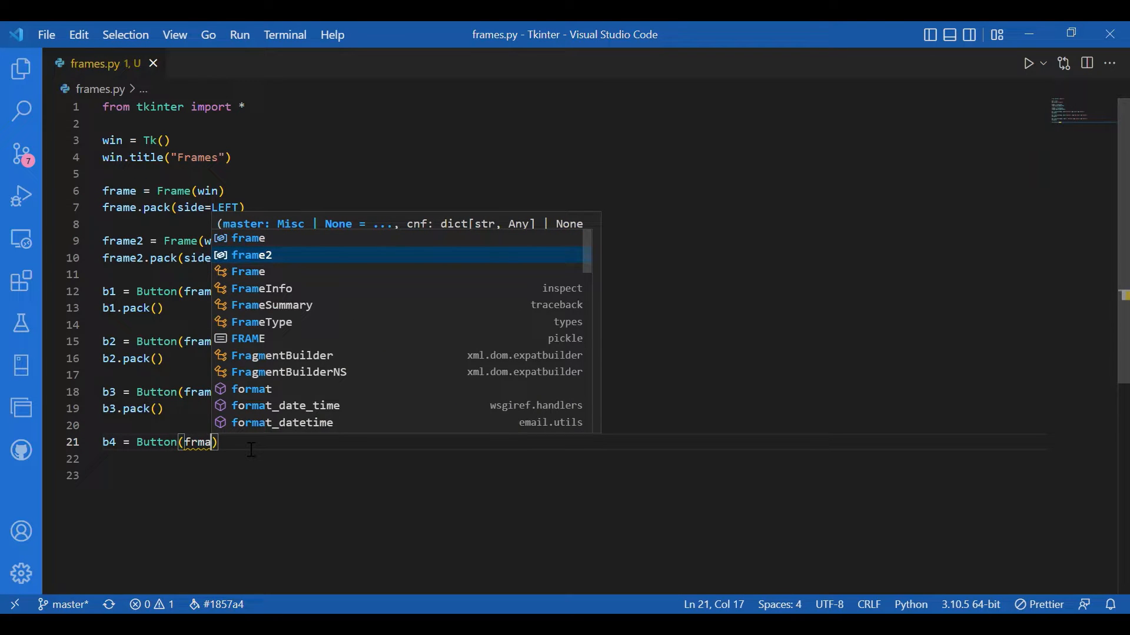
pyautogui.press('Tab')
pyautogui.write('.')
pyautogui.press('BackSpace')
pyautogui.write(',t')
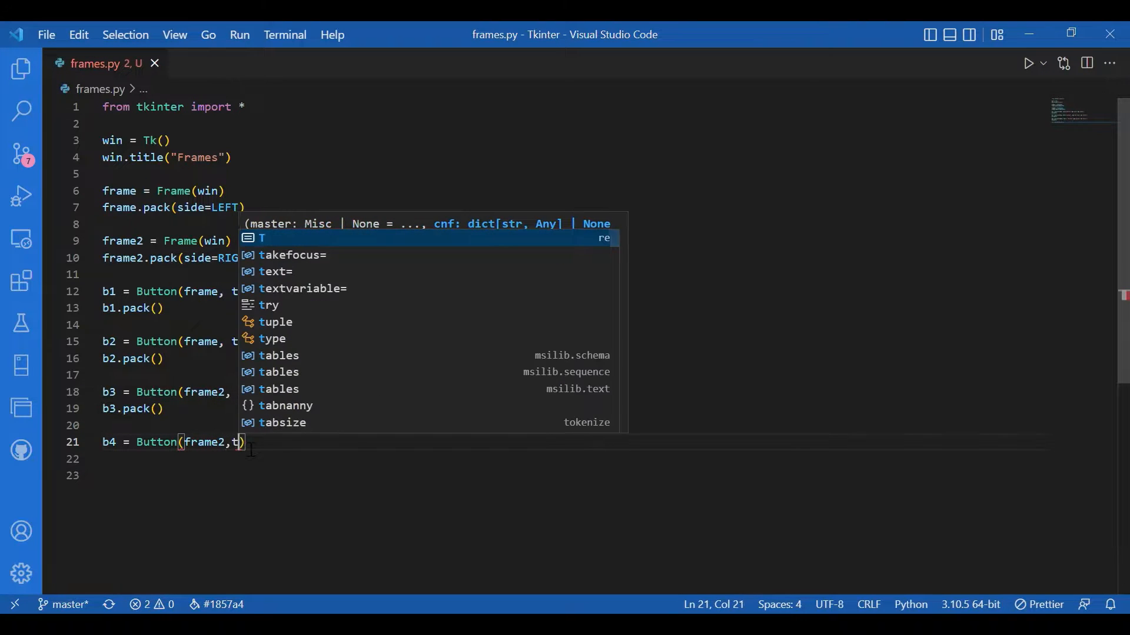
pyautogui.write("ext='Butt")
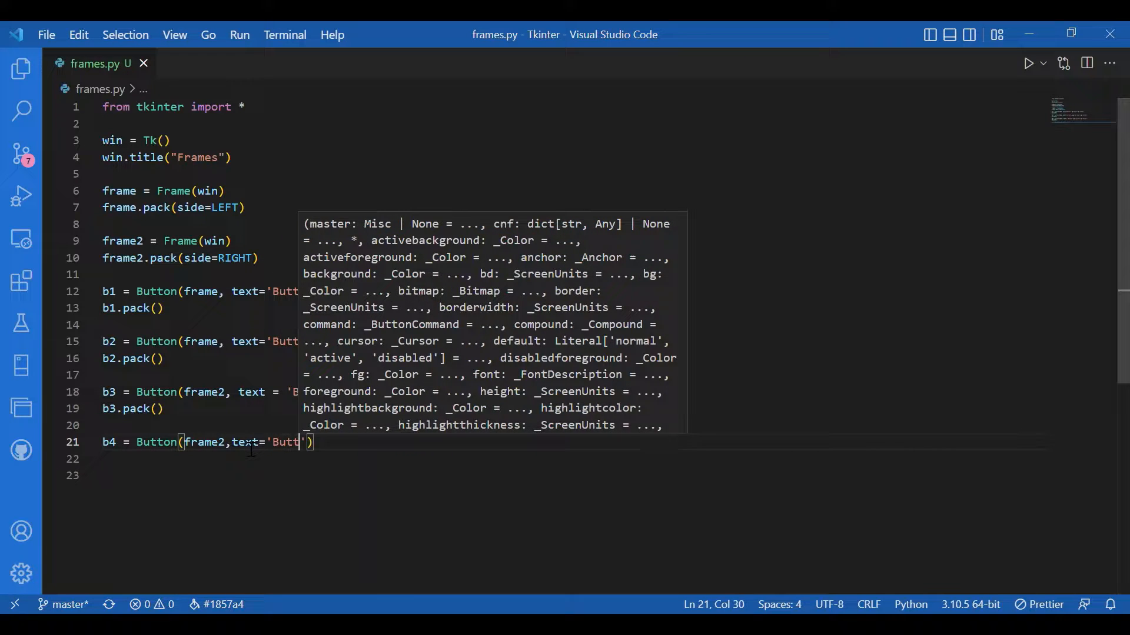
pyautogui.write("on4',")
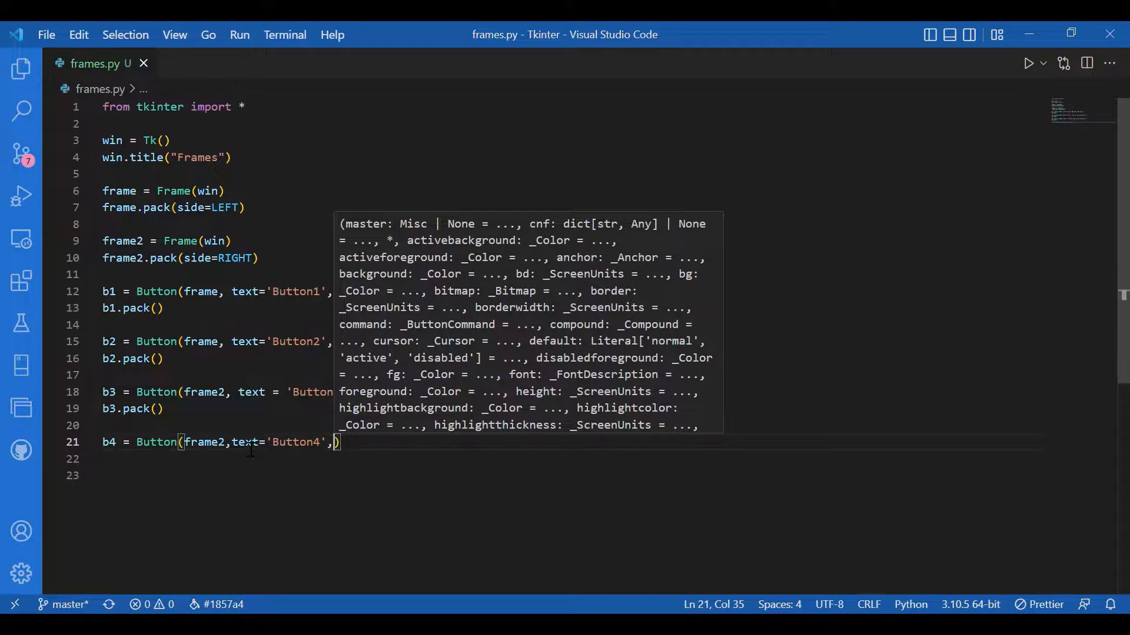
pyautogui.write('bg=')
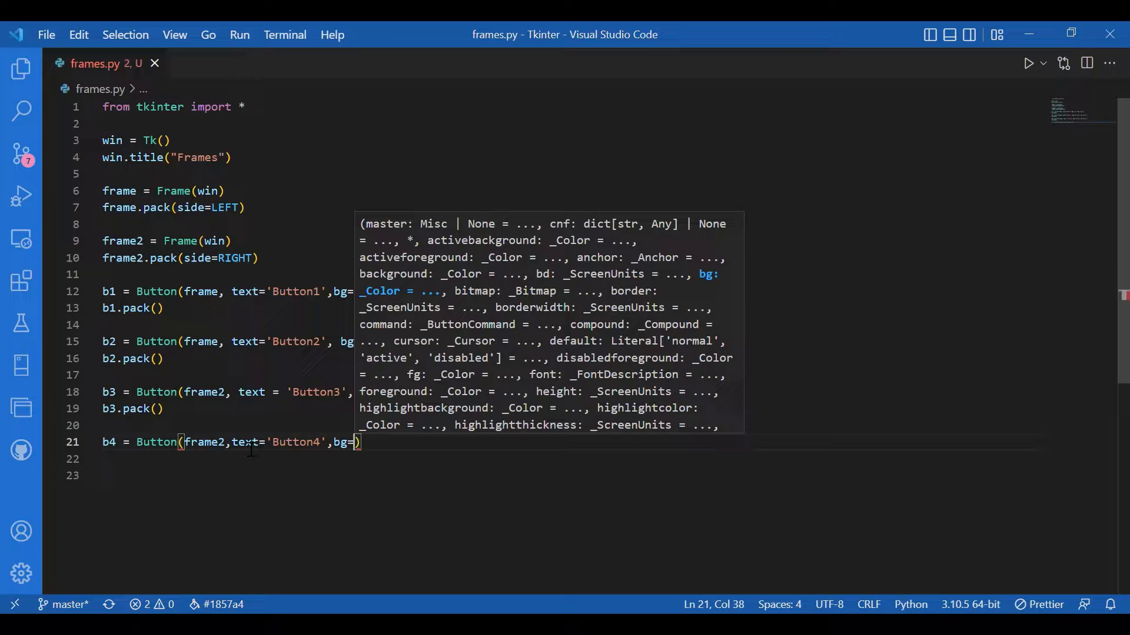
pyautogui.write("'")
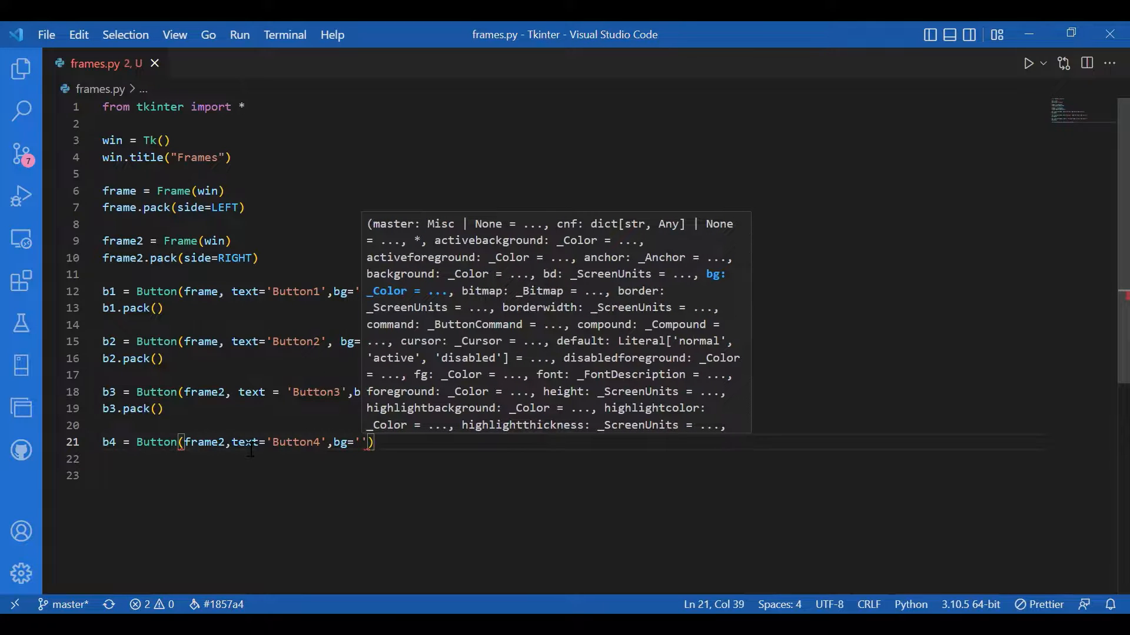
pyautogui.write("light green',fg='white")
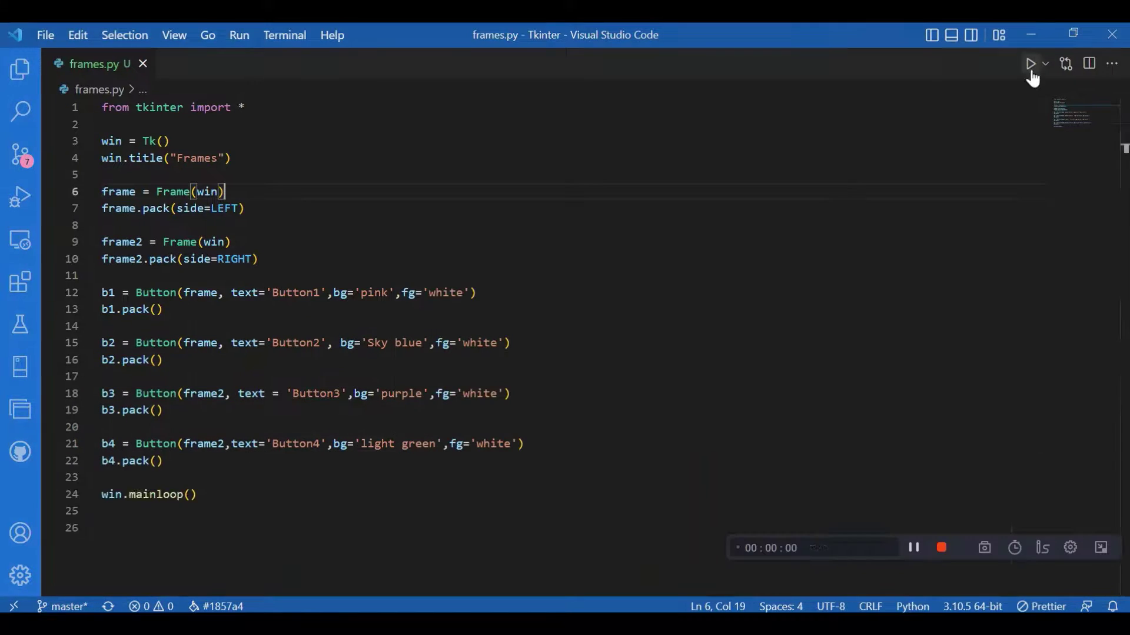
pyautogui.click(1029, 64)
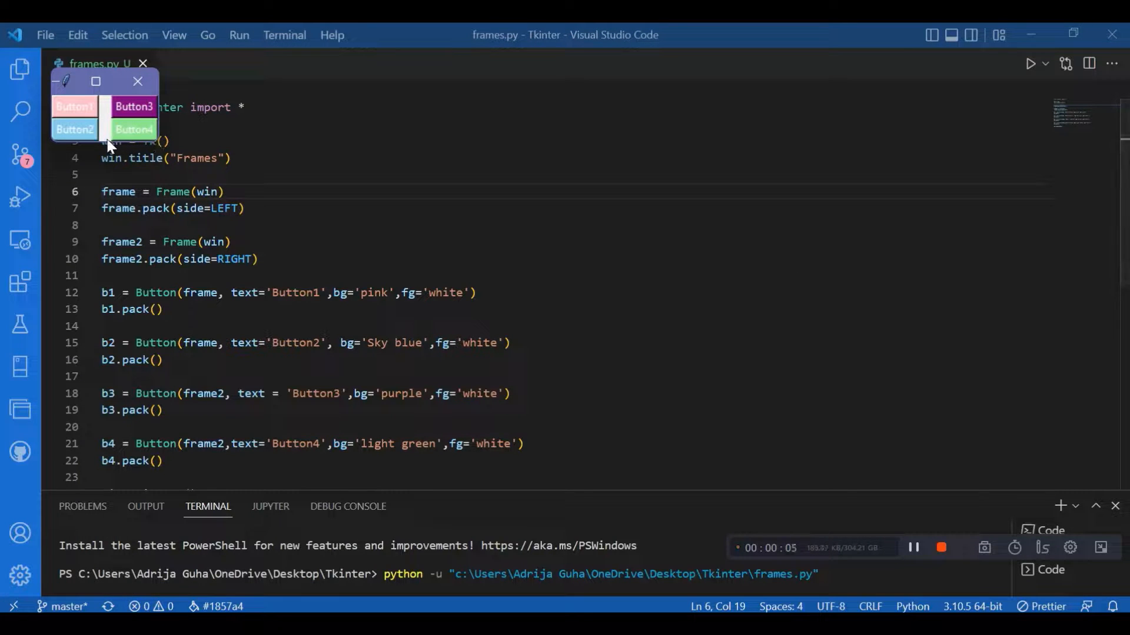
# Enlarge the Frames window and move it toward the screen centre, separating left and right frames
pyautogui.moveTo(104, 141); pyautogui.dragTo(90, 404)
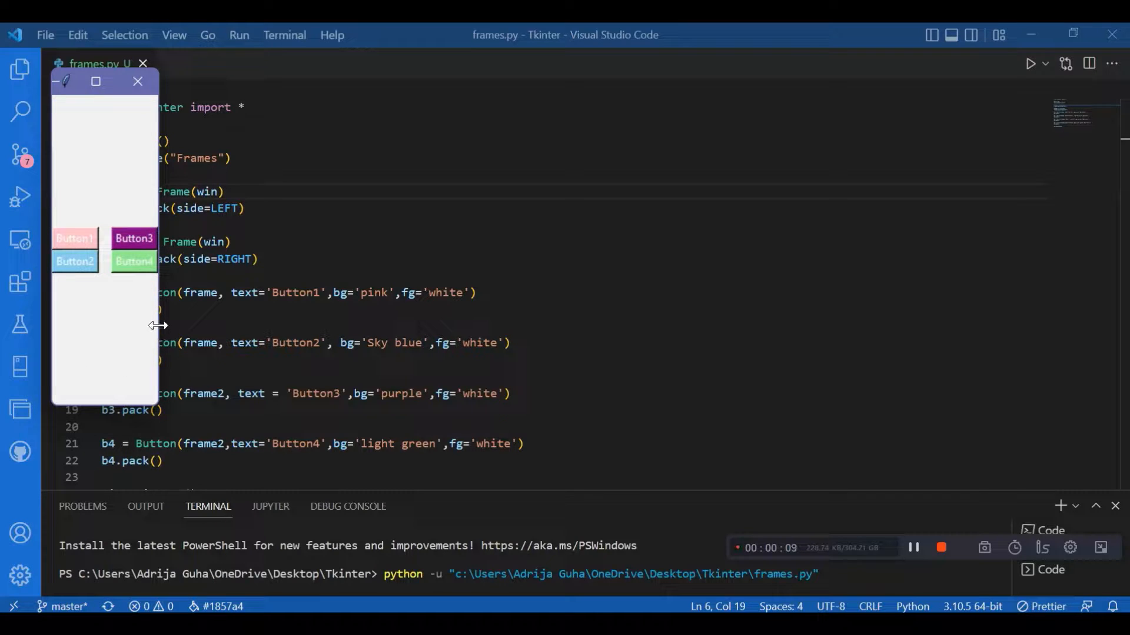
pyautogui.moveTo(158, 325); pyautogui.dragTo(590, 323)
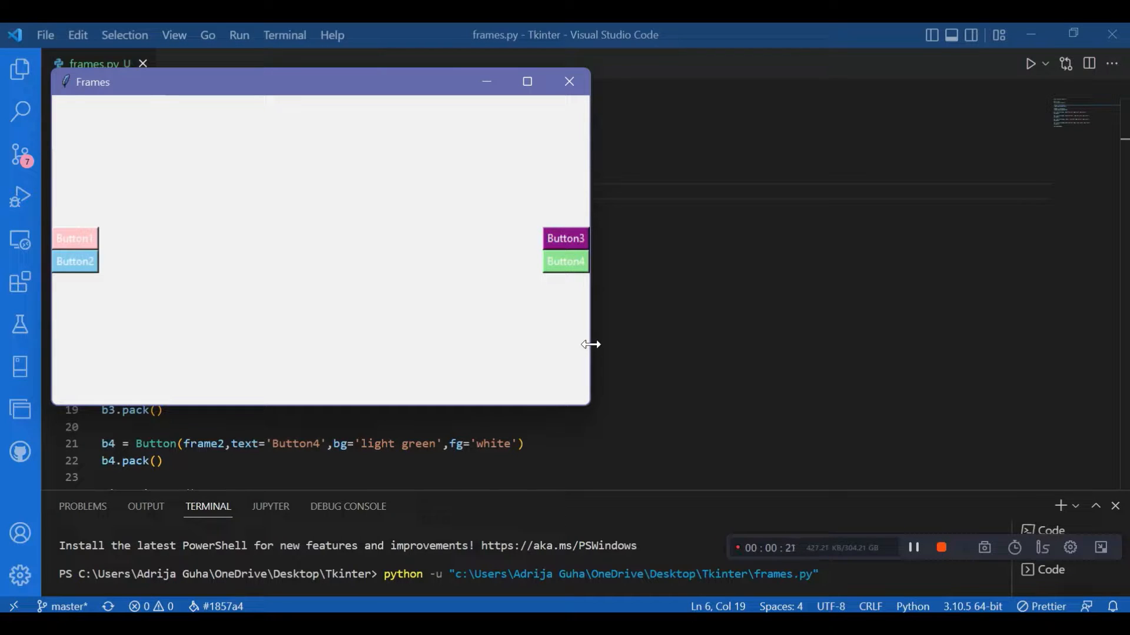
pyautogui.moveTo(589, 345); pyautogui.dragTo(616, 342)
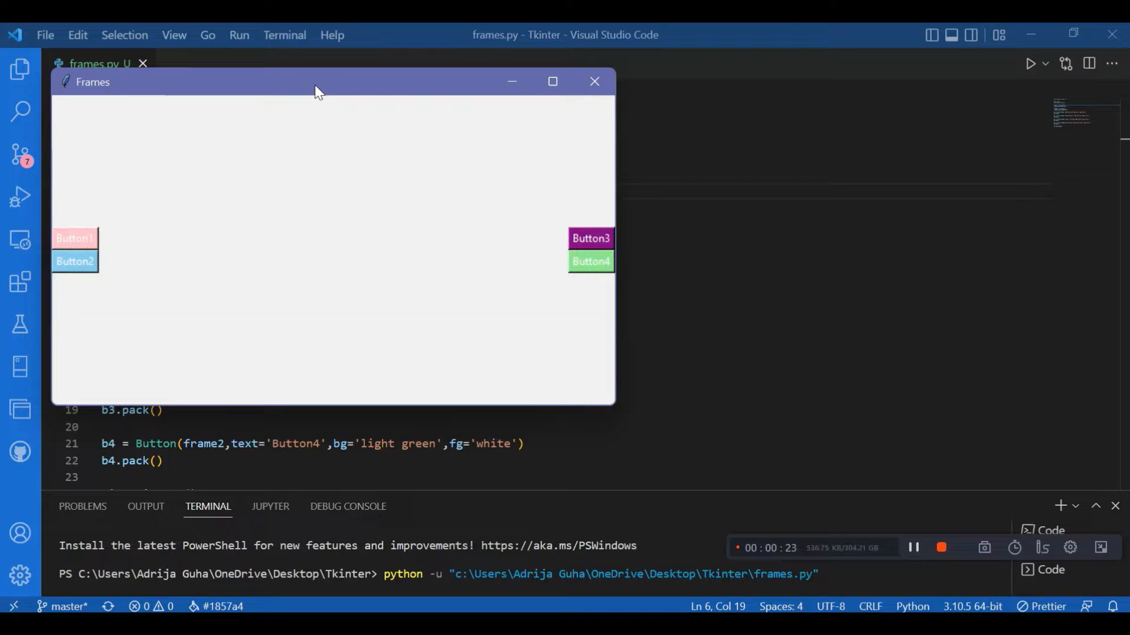
pyautogui.moveTo(316, 85); pyautogui.dragTo(638, 140)
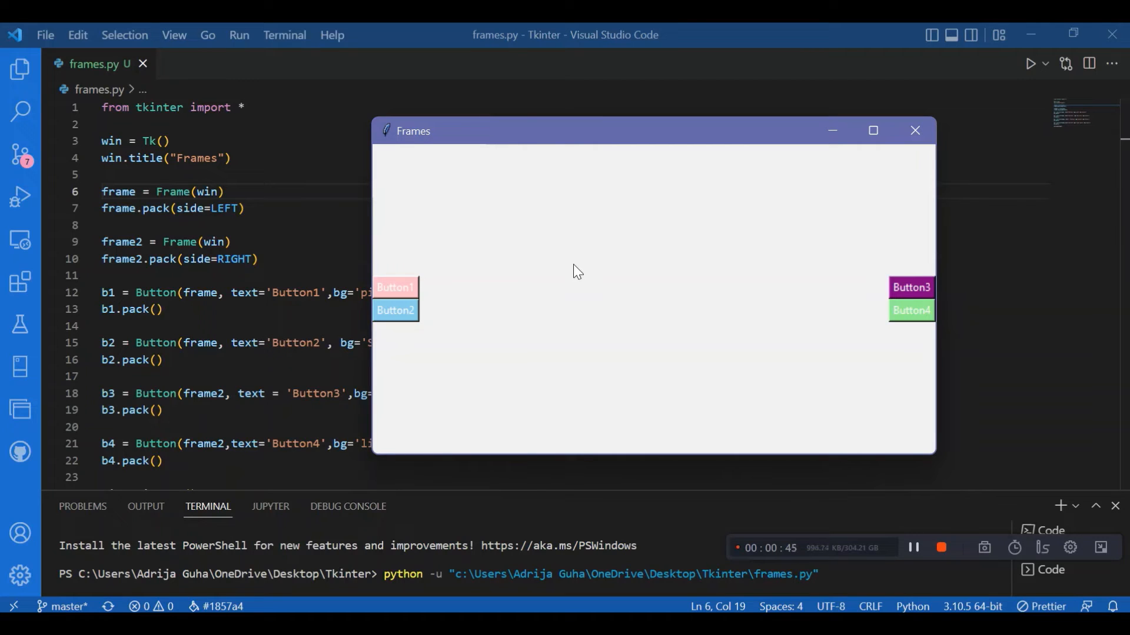
# Close the running Frames window, returning to the terminal prompt
pyautogui.click(928, 129)
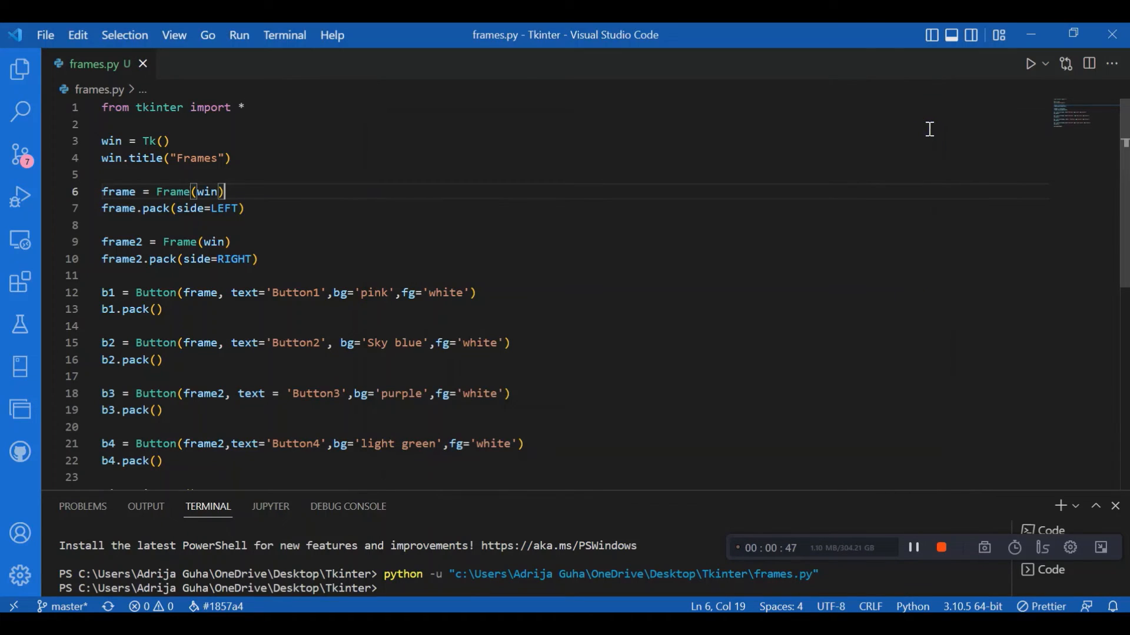